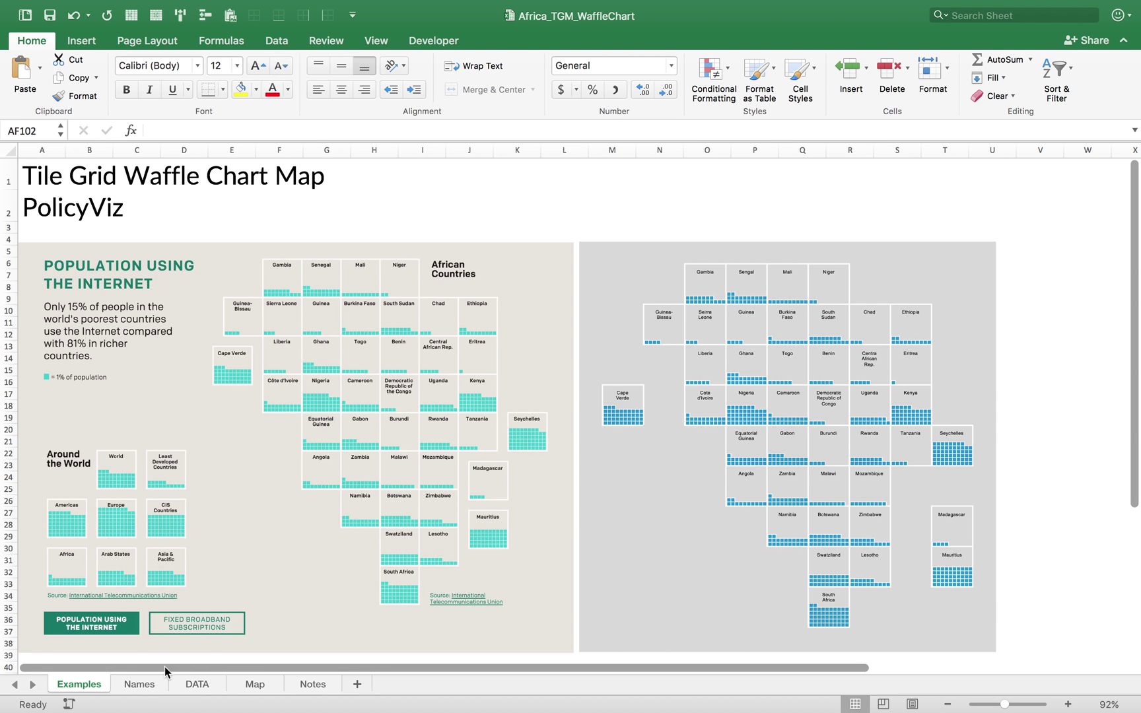
# - Show the Names sheet with country abbreviations laid out in an Africa-shaped grid
pyautogui.click(137, 685)
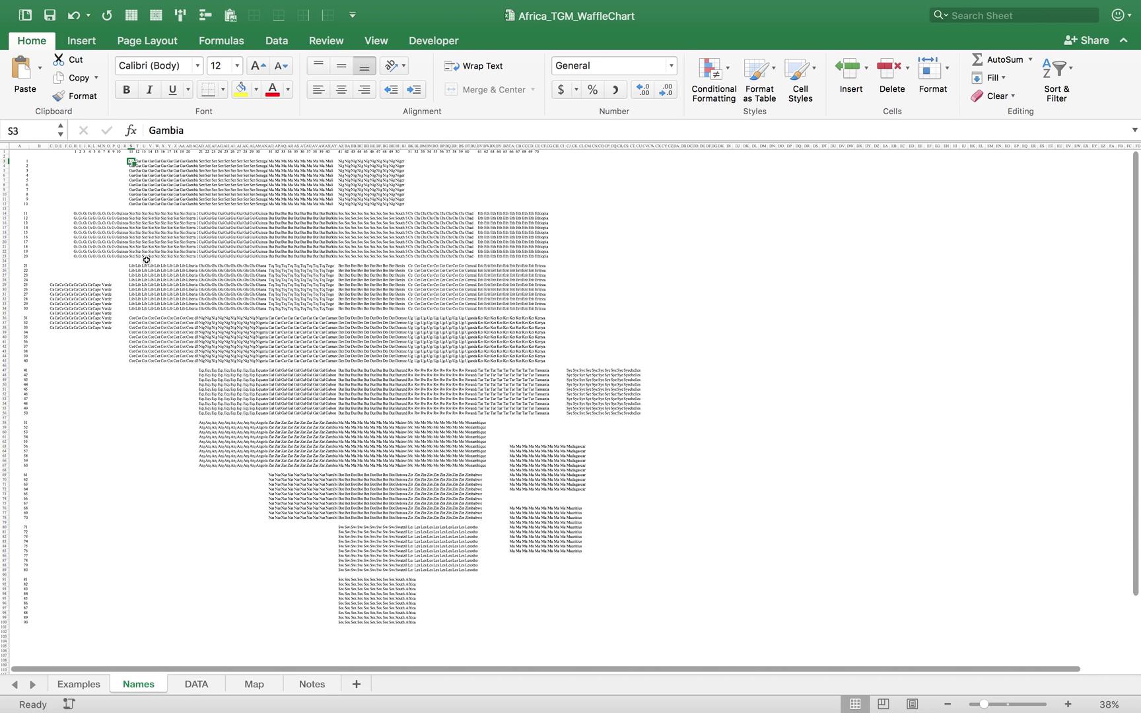
pyautogui.scroll(10, 124, 188)
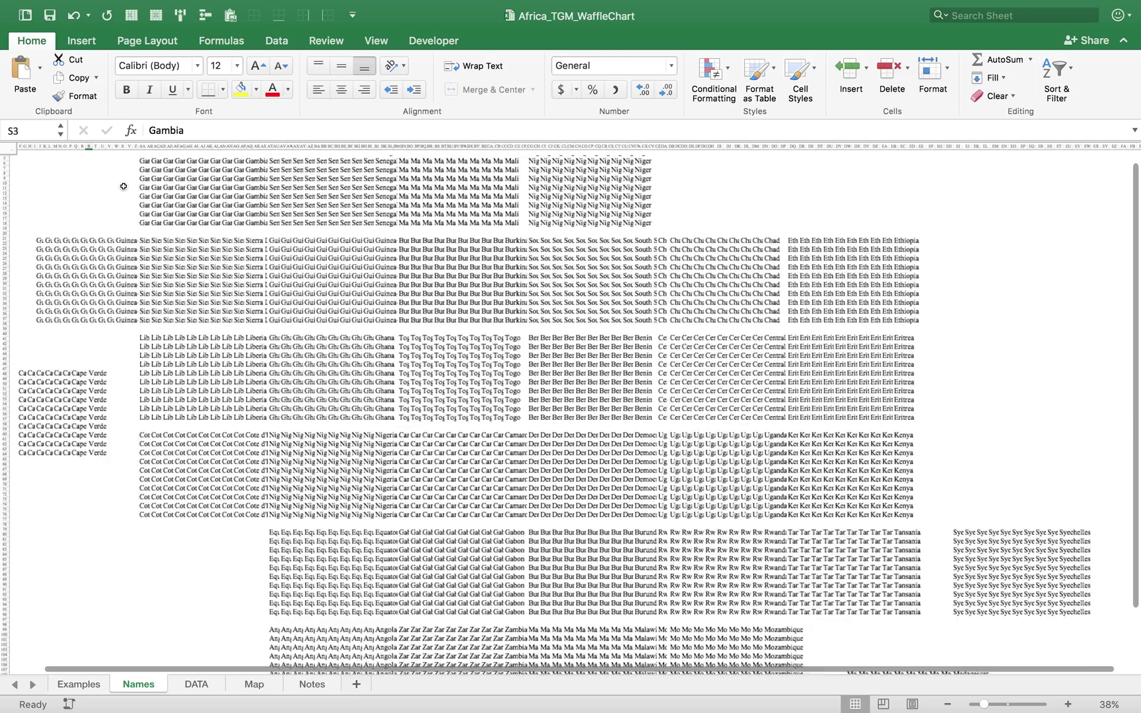
pyautogui.scroll(3, 123, 186)
pyautogui.hscroll(-6, 123, 186)
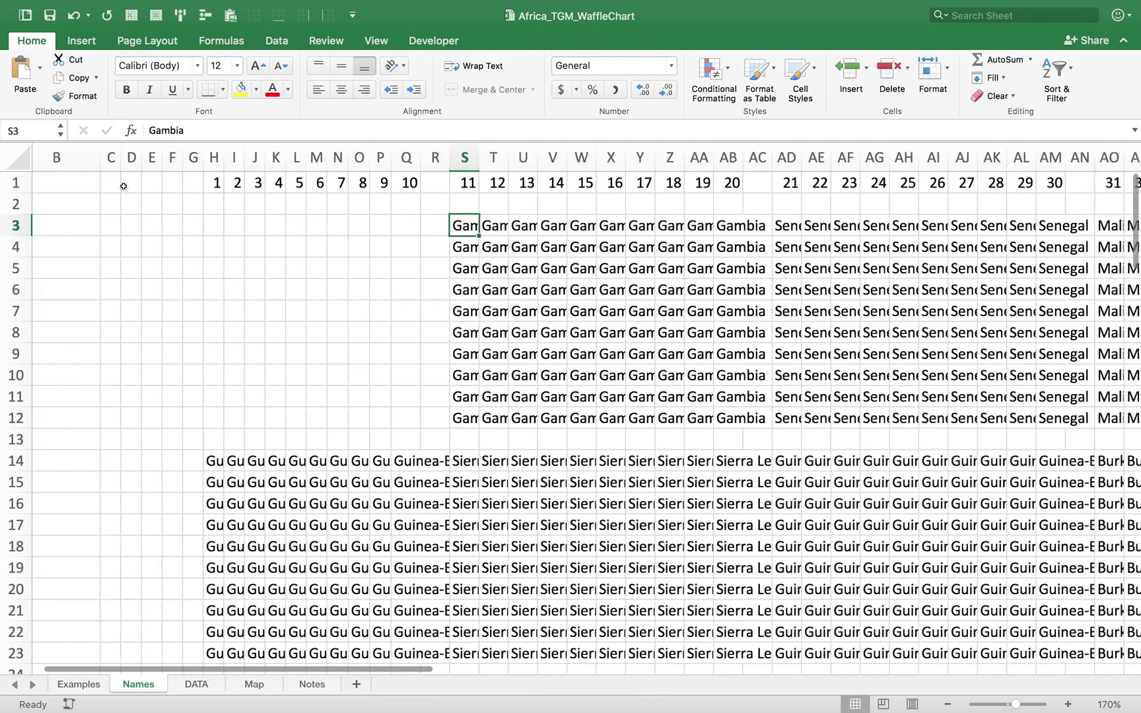
pyautogui.moveTo(573, 225); pyautogui.dragTo(841, 419)
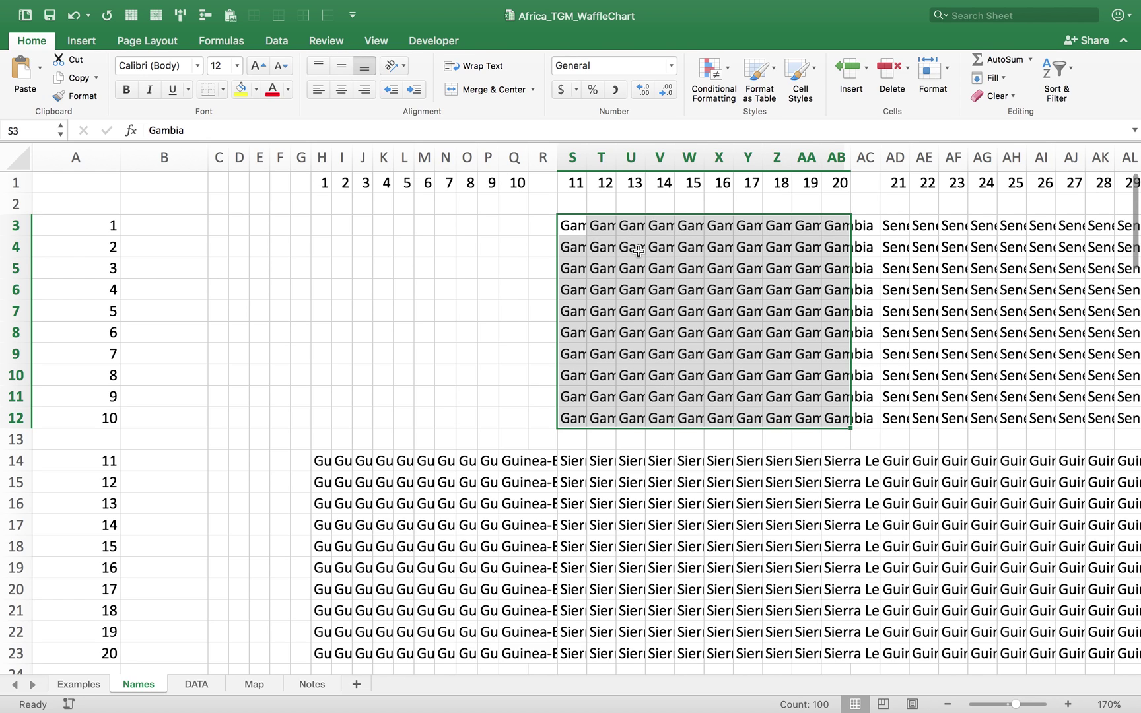
pyautogui.click(575, 225)
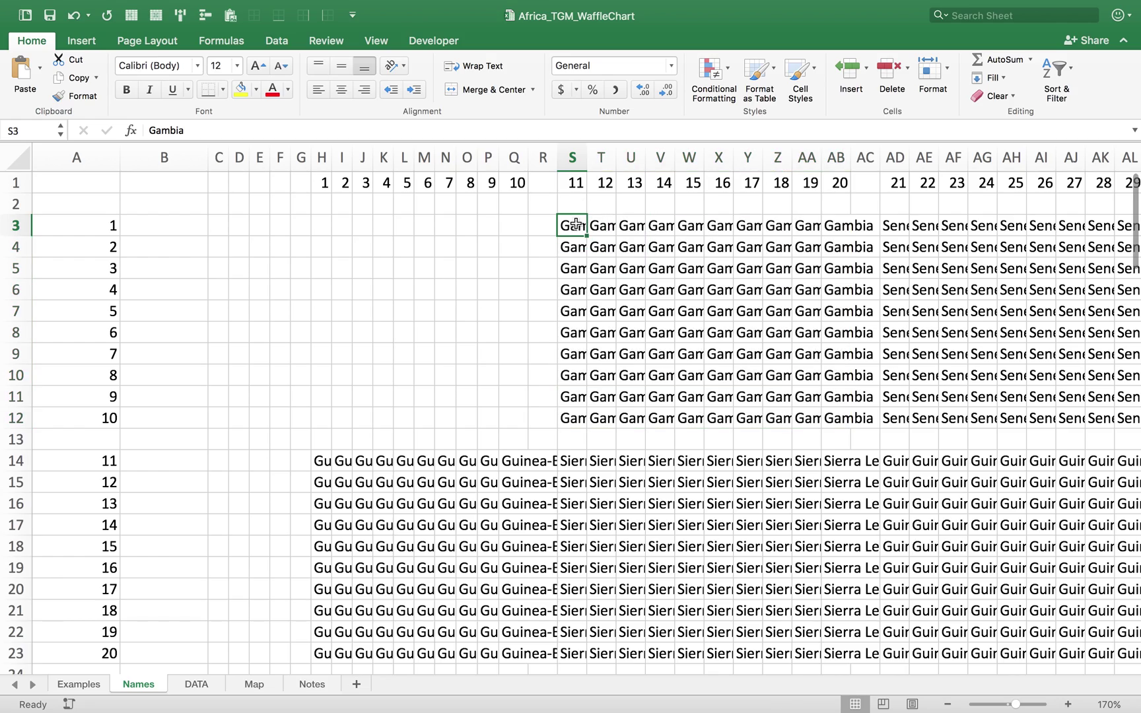
pyautogui.hscroll(5, 575, 252)
pyautogui.hscroll(3, 575, 252)
pyautogui.moveTo(529, 225); pyautogui.dragTo(787, 415)
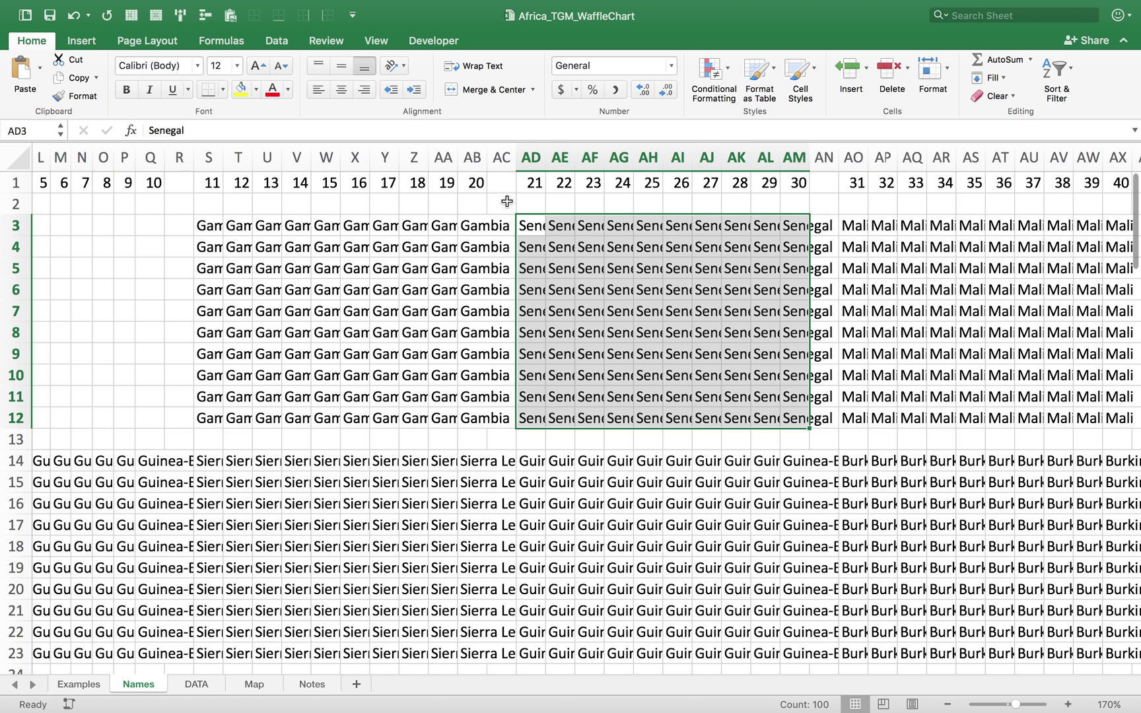
pyautogui.click(501, 150)
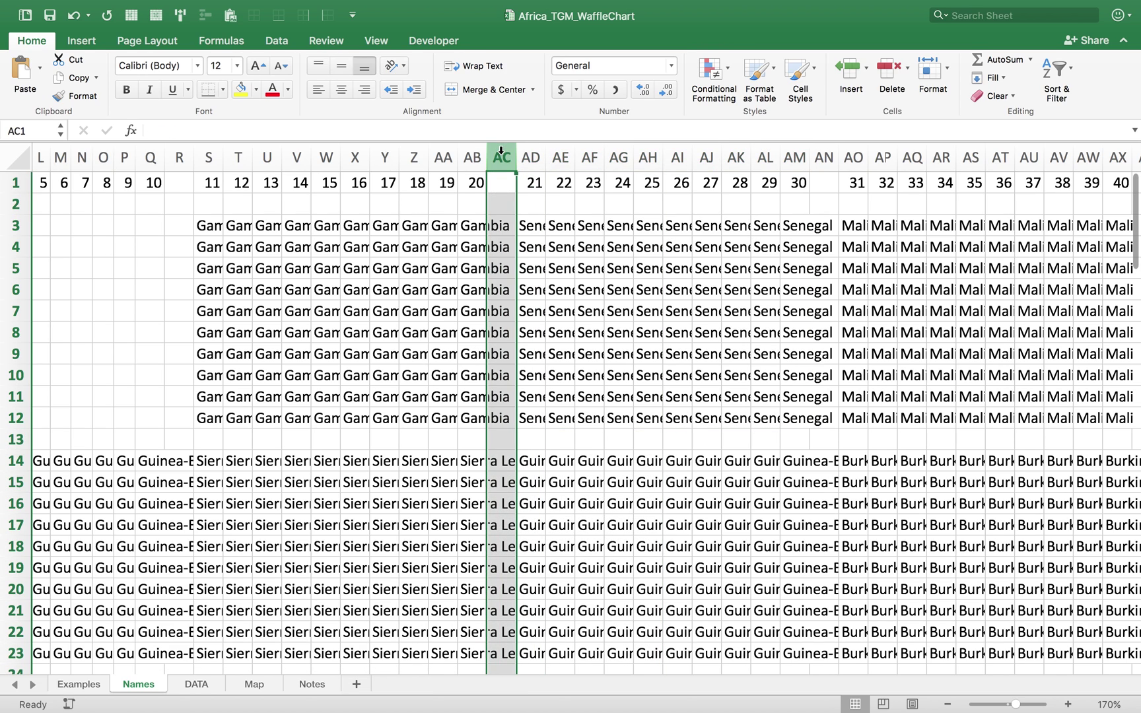
pyautogui.keyDown('super'); pyautogui.click(824, 152); pyautogui.keyUp('super')
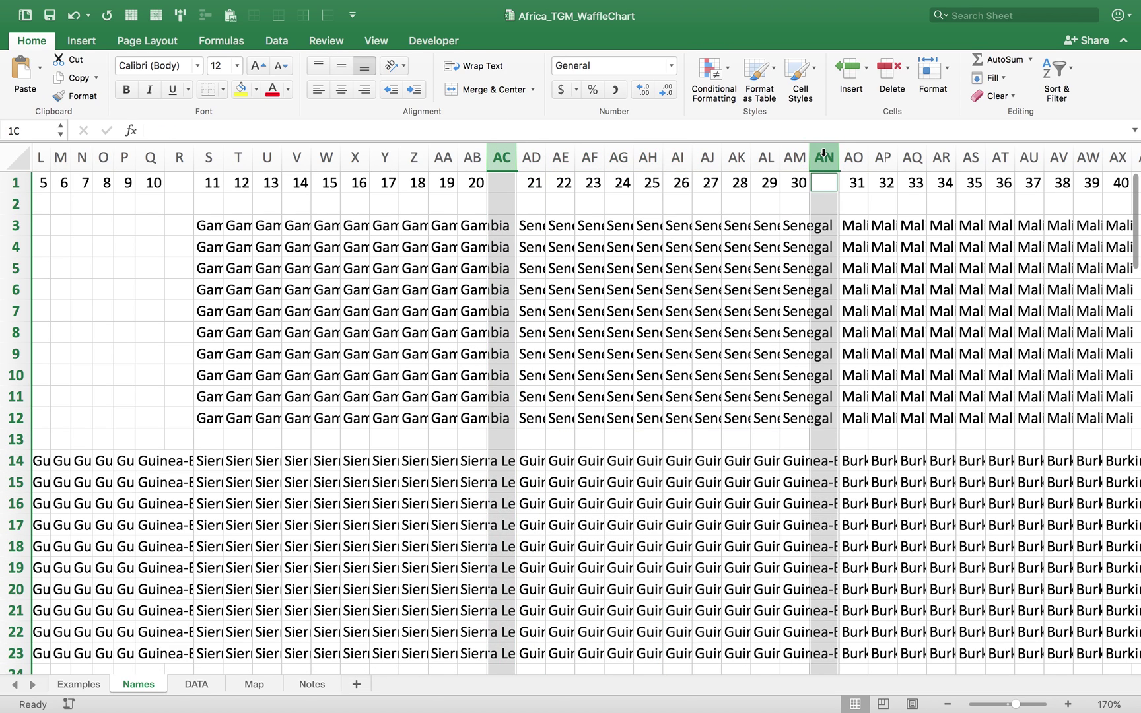
pyautogui.click(16, 439)
pyautogui.scroll(-5, 169, 477)
pyautogui.scroll(-3, 169, 477)
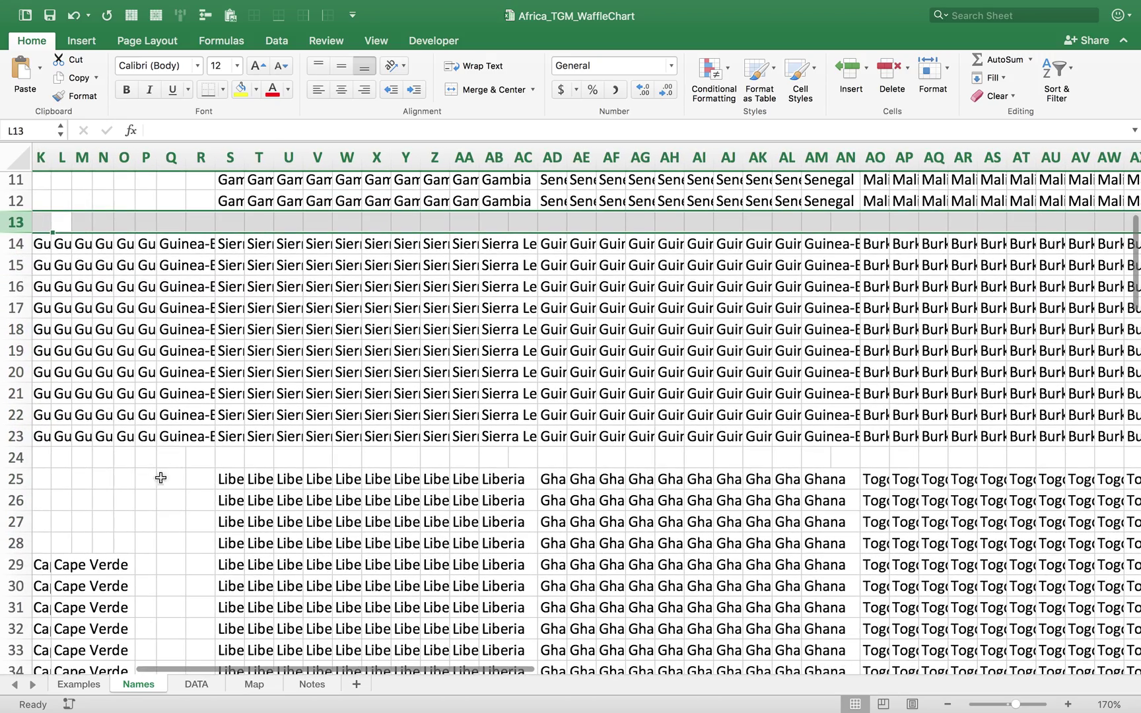
pyautogui.click(16, 457)
pyautogui.scroll(5, 126, 397)
pyautogui.hscroll(-5, 126, 397)
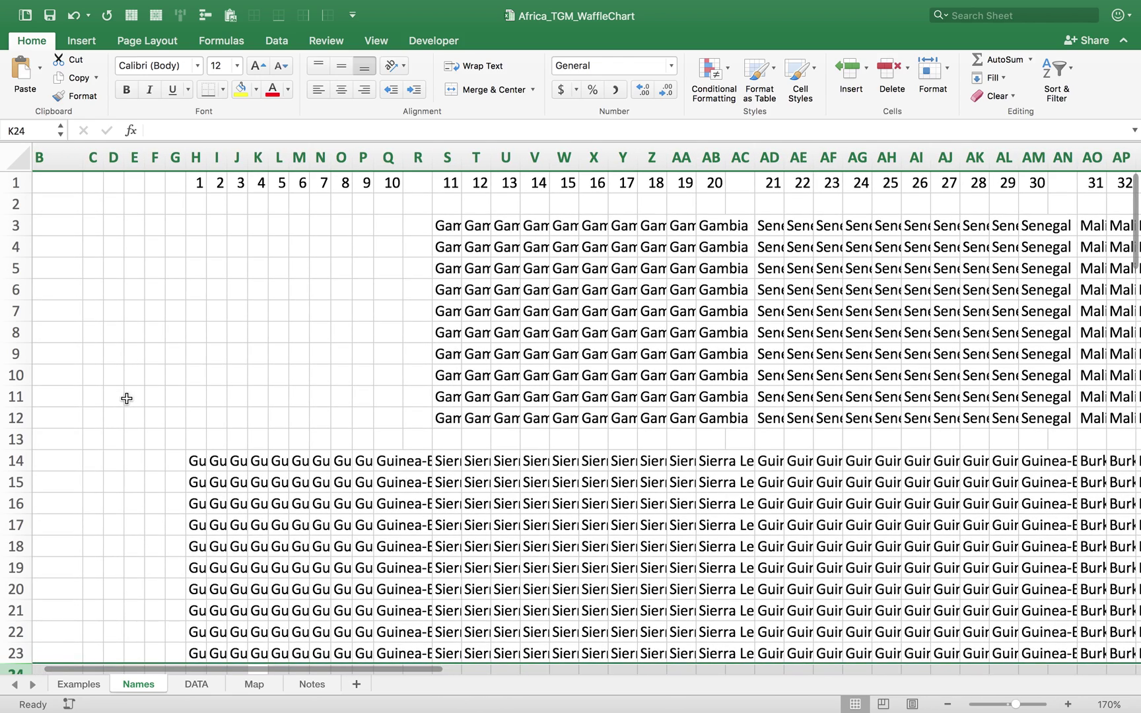
# - On the DATA sheet, select the Country and Data columns of country values
pyautogui.click(194, 687)
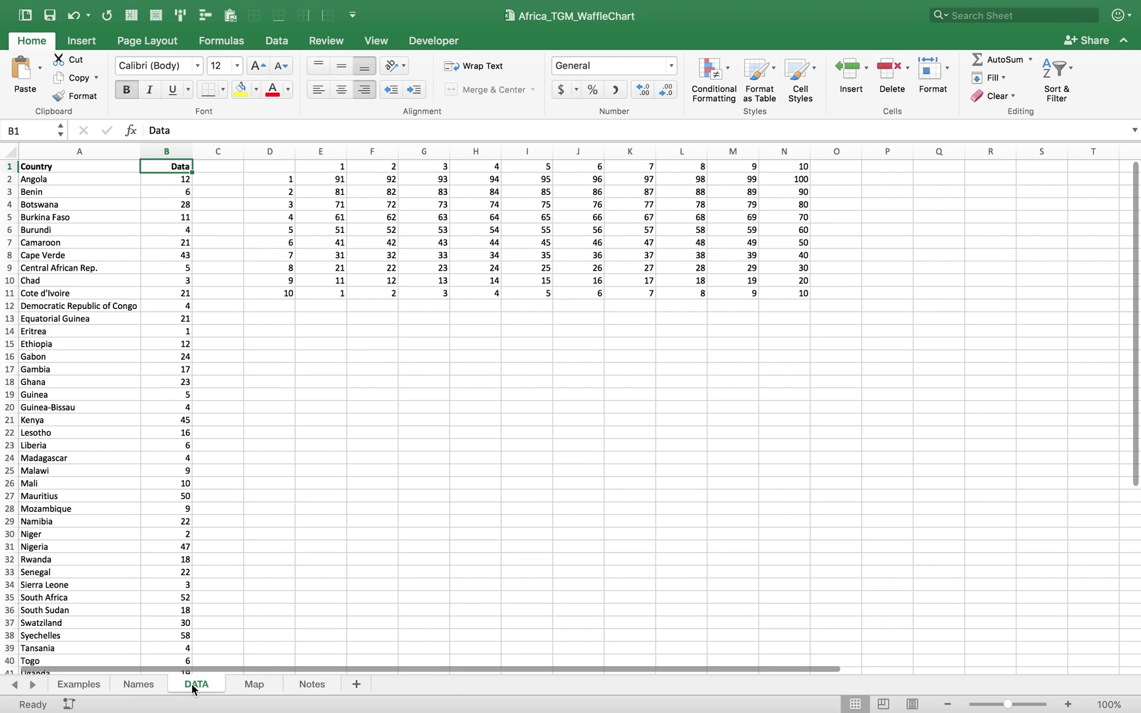
pyautogui.click(96, 152)
pyautogui.click(167, 151)
pyautogui.moveTo(166, 151); pyautogui.dragTo(117, 151)
pyautogui.click(99, 168)
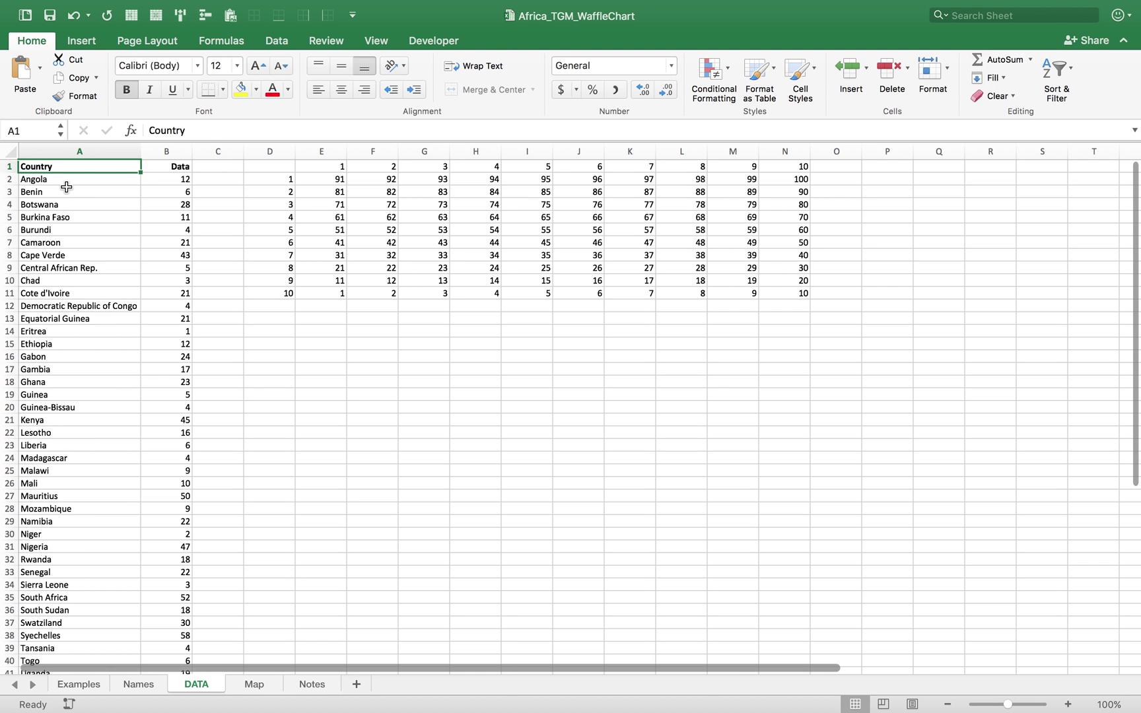
# - Inspect the 1–100 numbering grid D1:N11 (cells E11 and N2), then show the Map sheet
pyautogui.moveTo(275, 163); pyautogui.dragTo(784, 295)
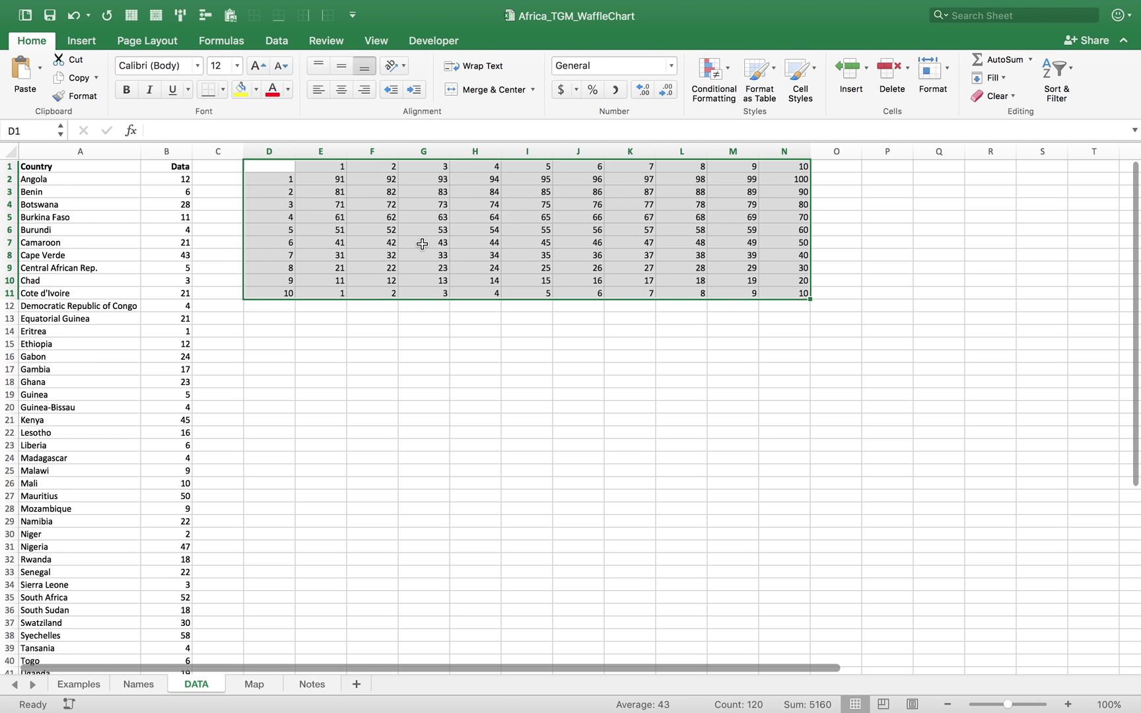
pyautogui.click(337, 295)
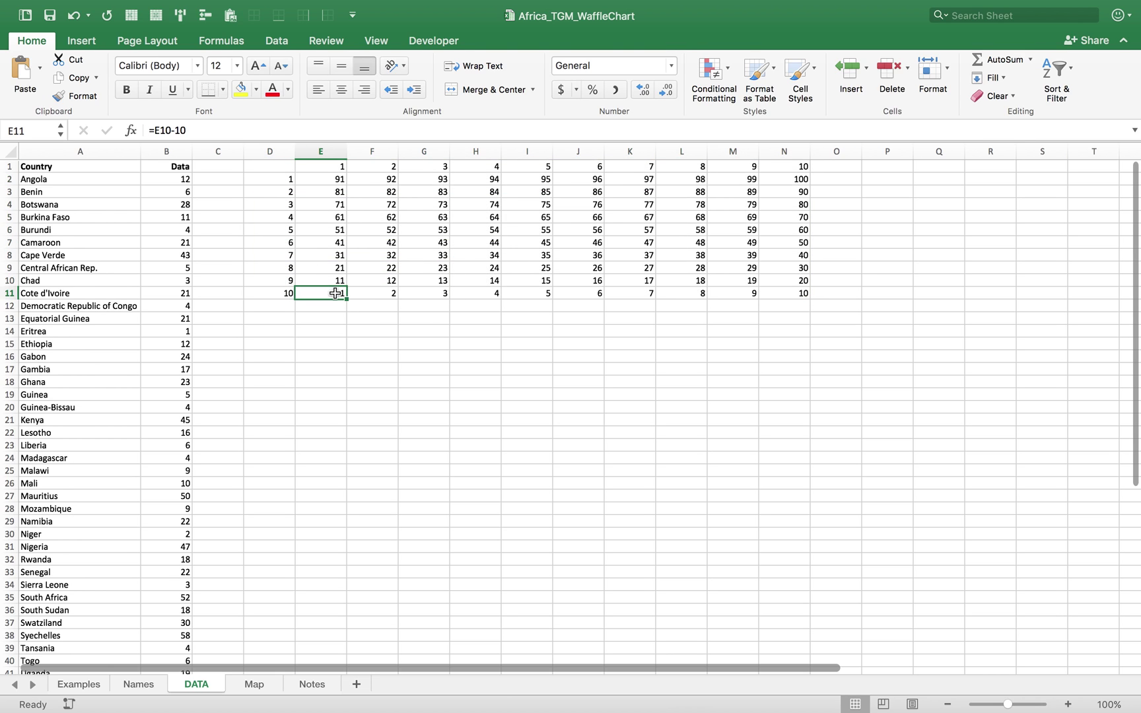
pyautogui.click(782, 184)
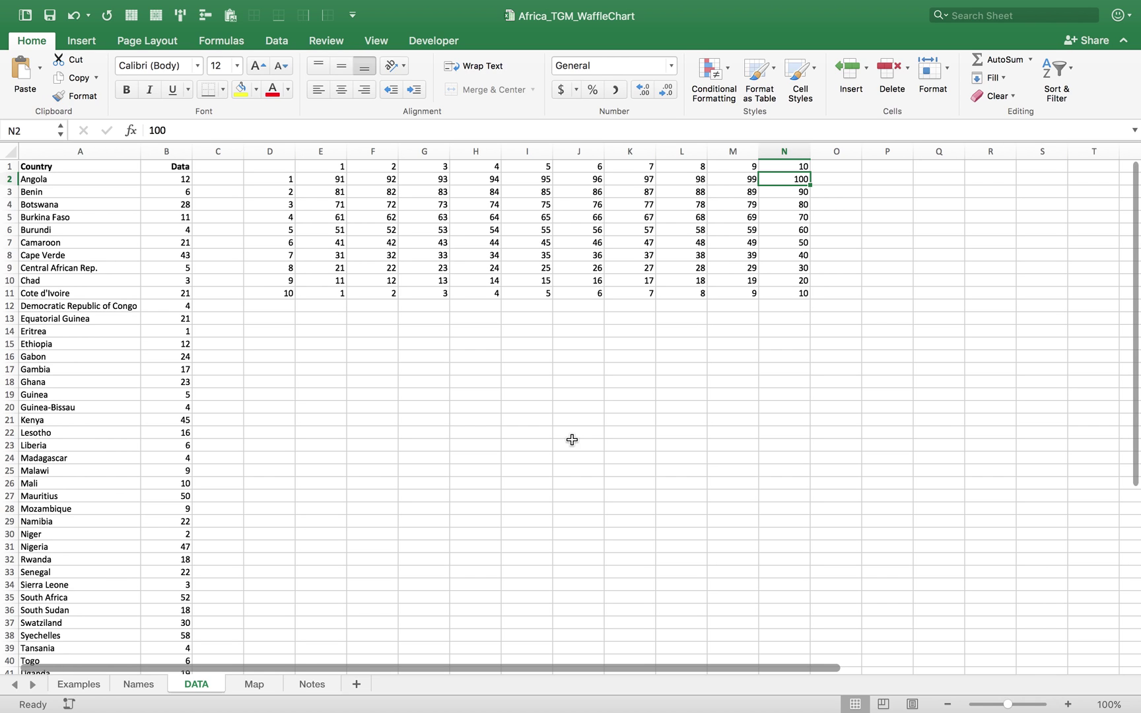
pyautogui.click(254, 685)
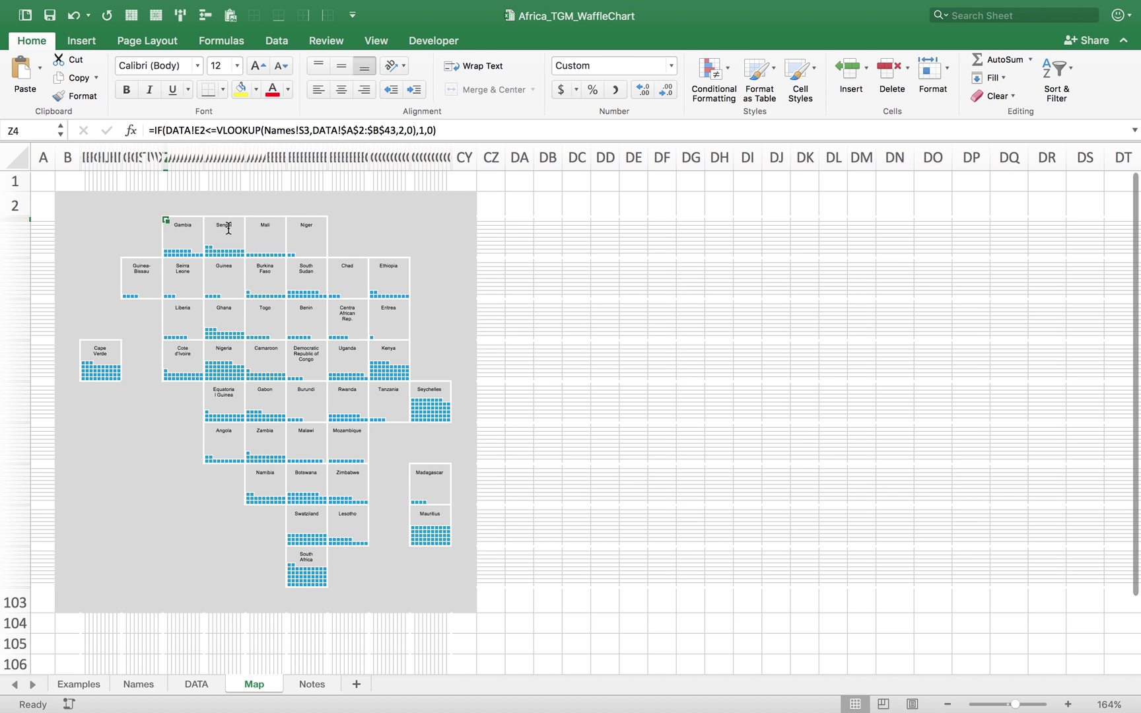
pyautogui.scroll(10, 228, 228)
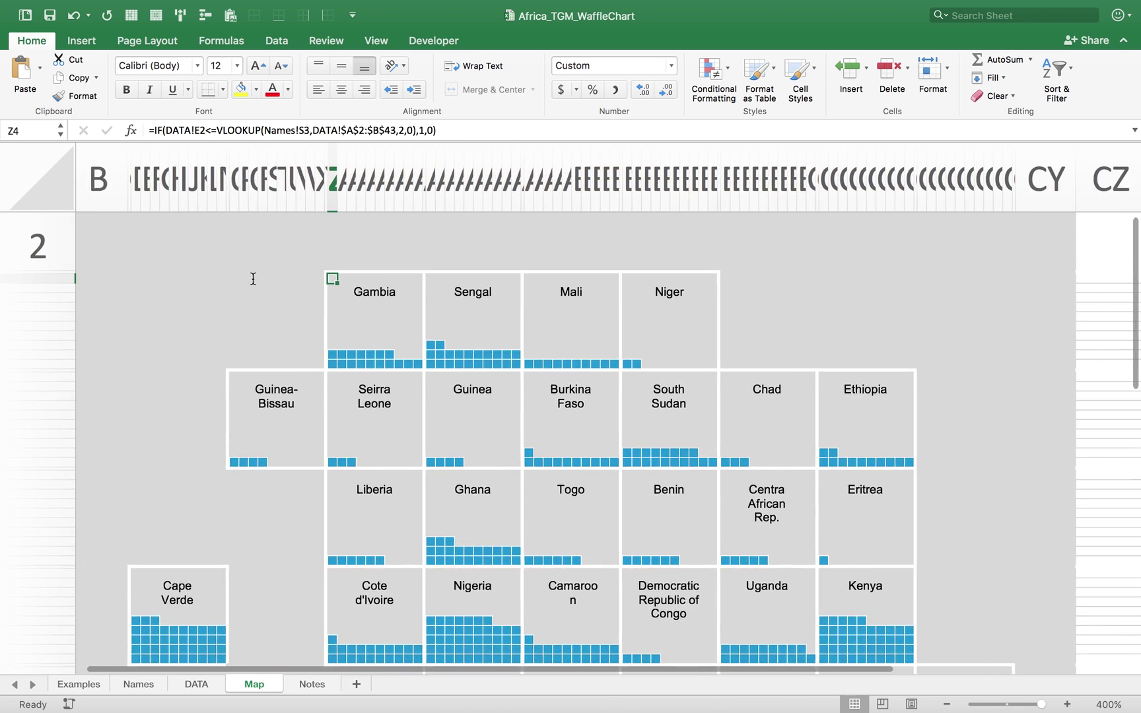
pyautogui.hscroll(-2, 253, 279)
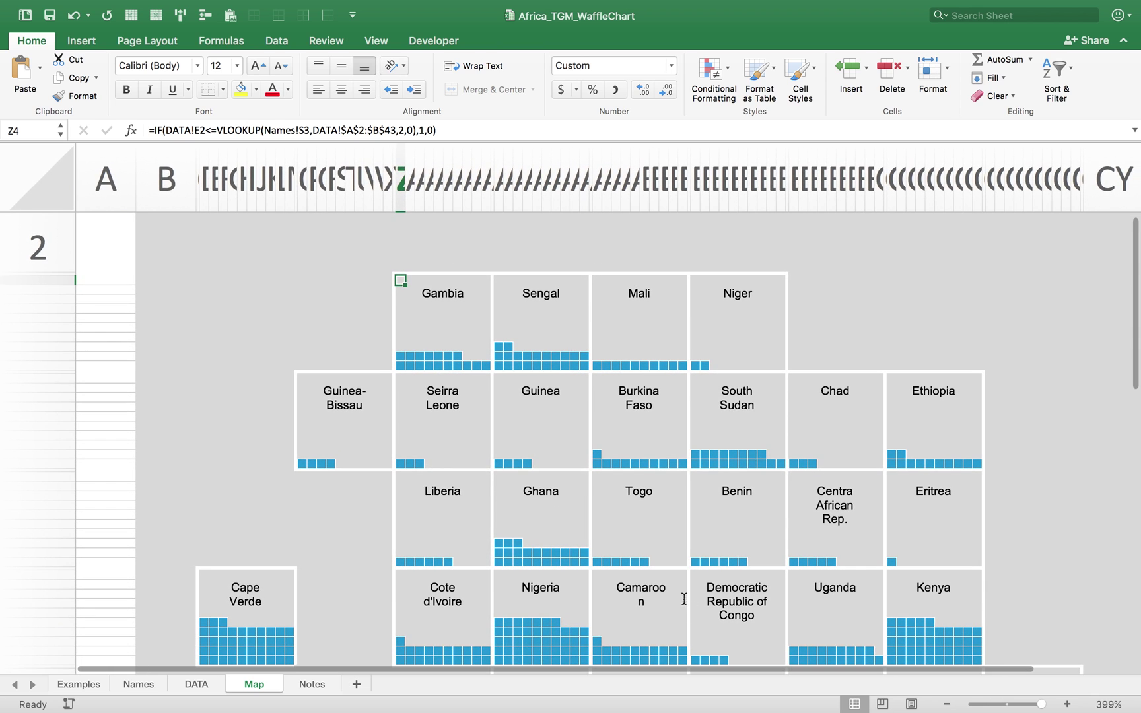
# - Widen the Camaroon label box so its name fits on one line, checking the Togo and Ghana labels
pyautogui.click(652, 590)
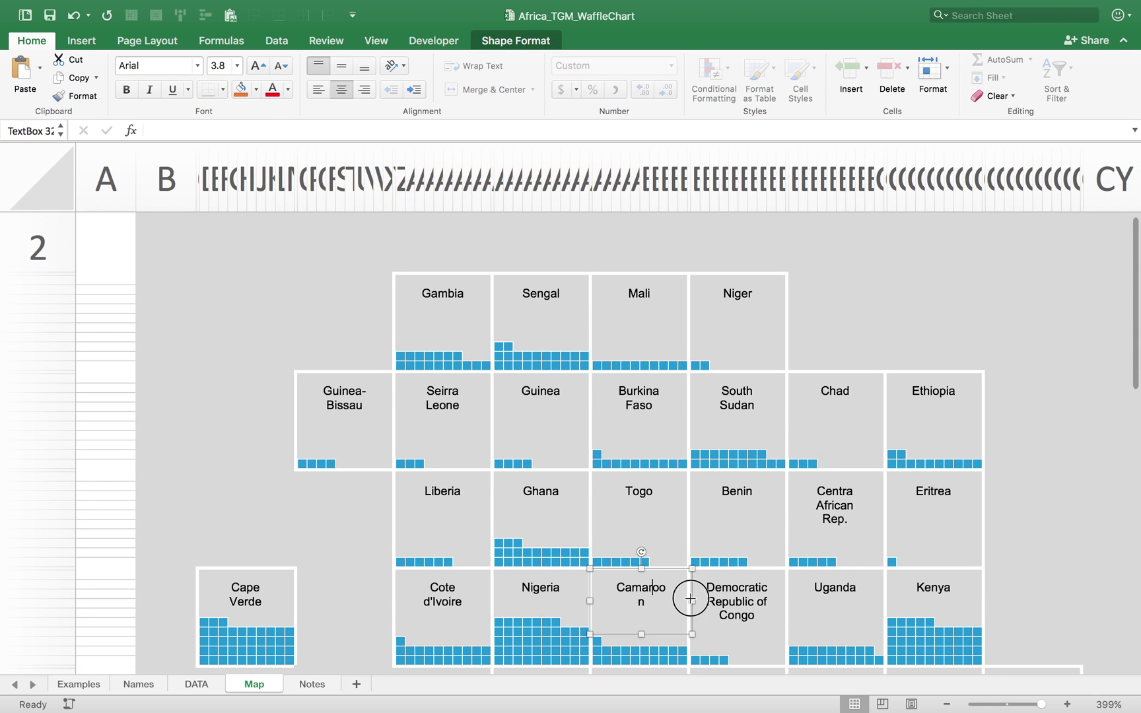
pyautogui.moveTo(690, 599); pyautogui.dragTo(695, 599)
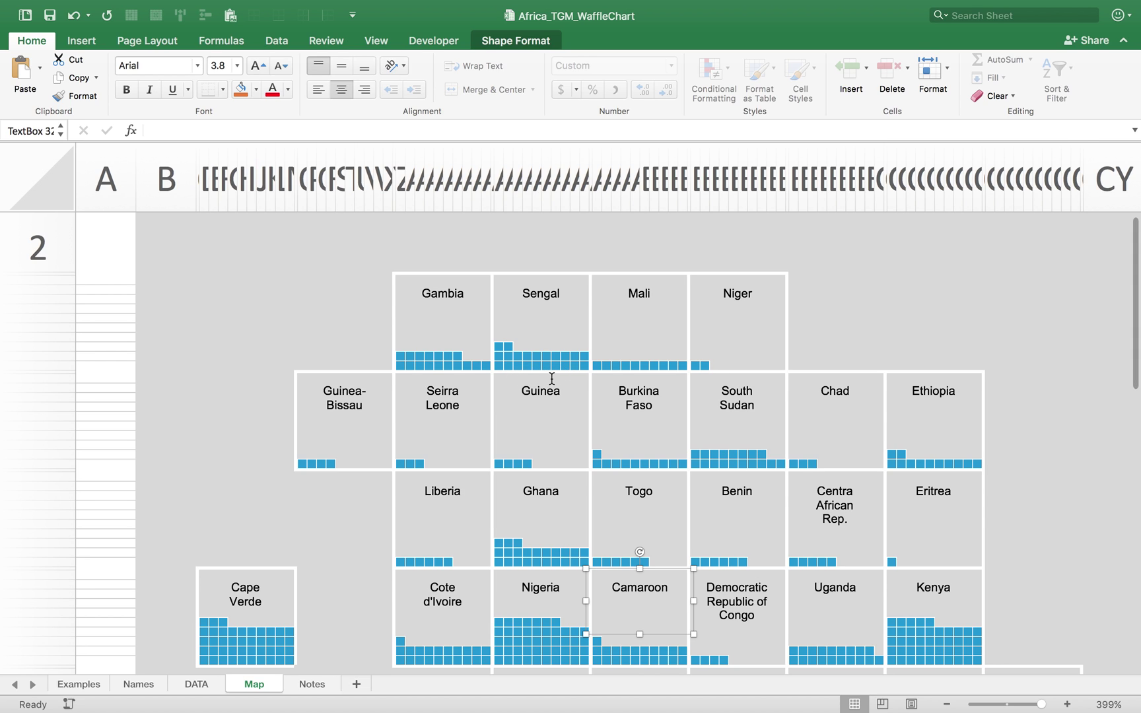
pyautogui.click(655, 511)
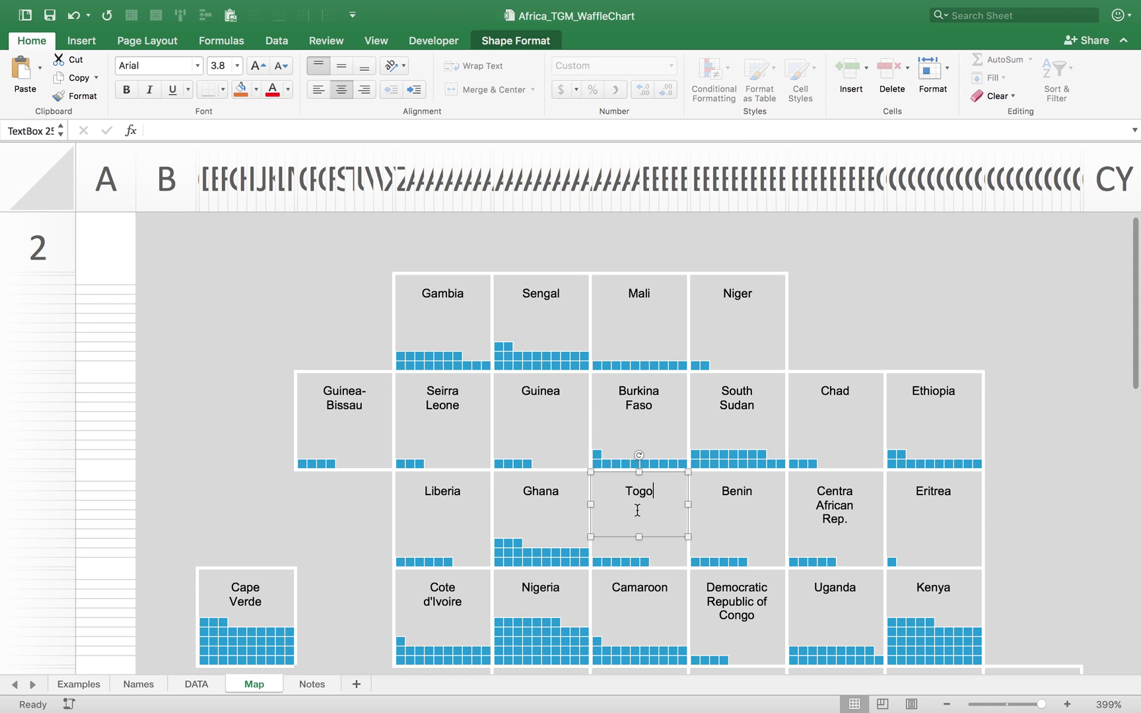
pyautogui.click(552, 512)
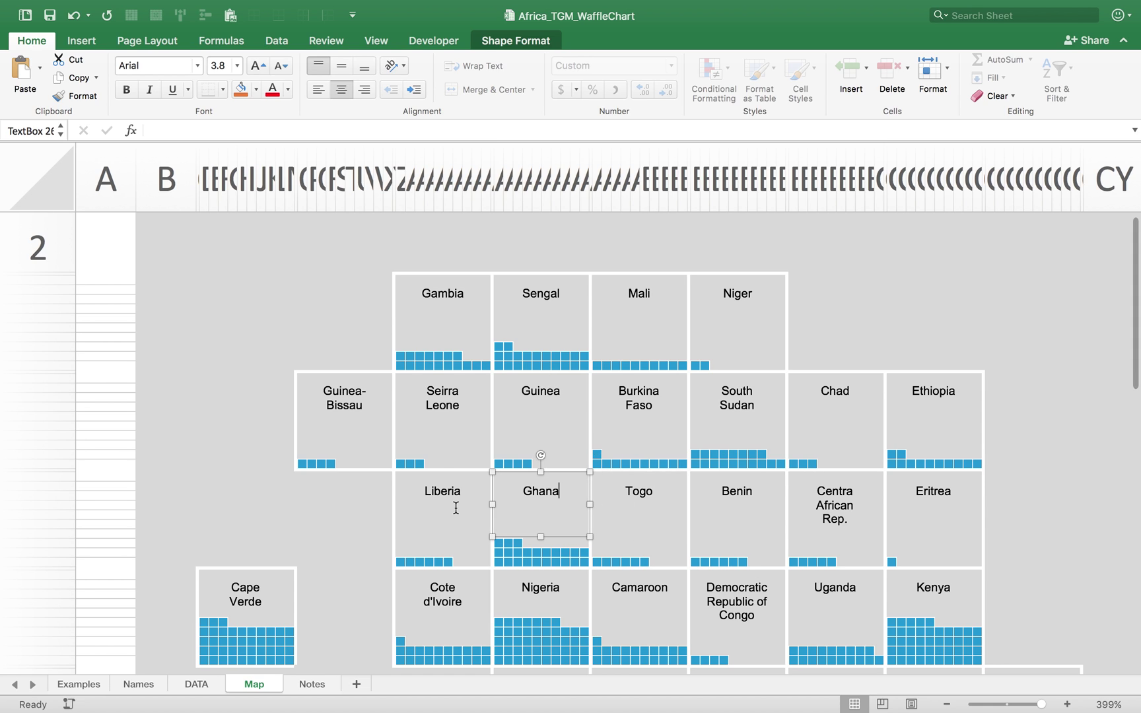
pyautogui.click(233, 328)
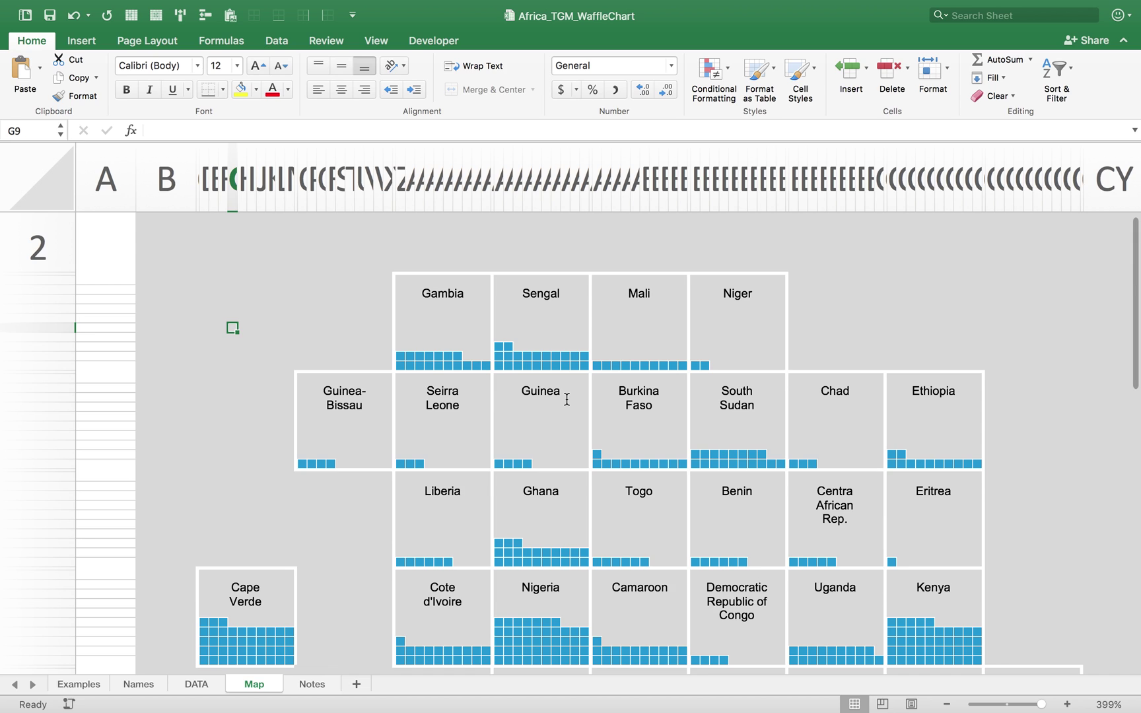
# - Complete and commit Z4's formula =IF(DATA!E2<=VLOOKUP(Names!S3,DATA!$A$2:$B$43,2,0),1,0)
pyautogui.press('Right')
pyautogui.press('Right')
pyautogui.press('Right')
pyautogui.press('Right')
pyautogui.press('Right')
pyautogui.press('Right')
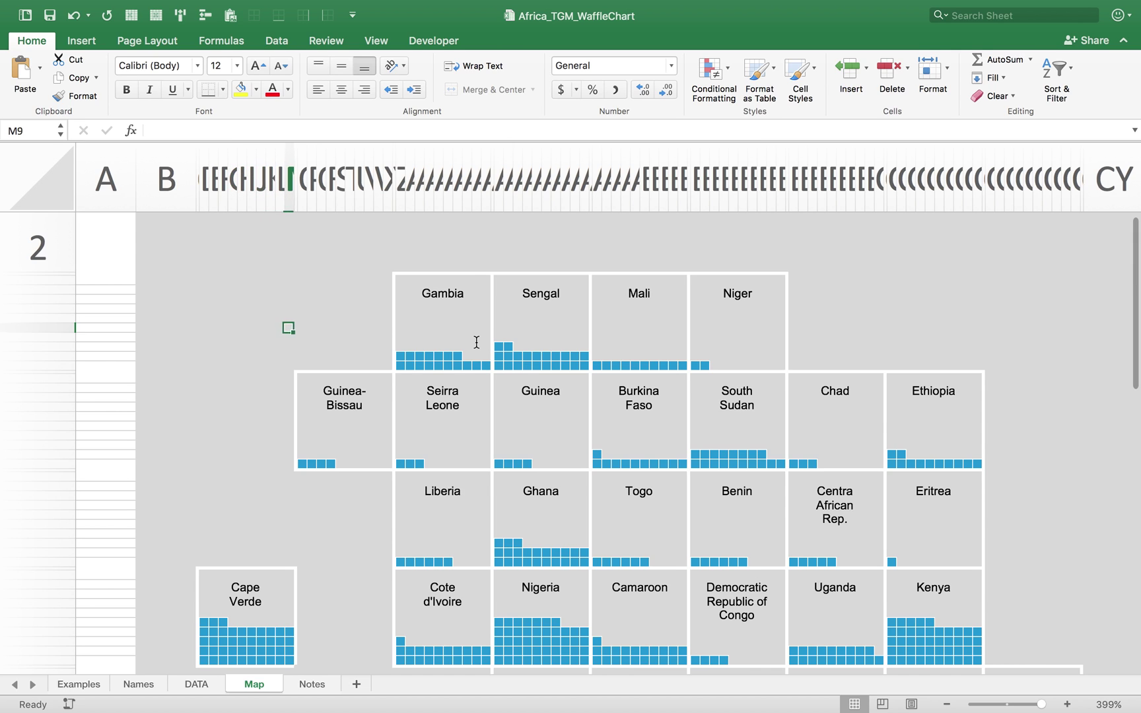
pyautogui.press('Right')
pyautogui.press('Right')
pyautogui.press('Right')
pyautogui.press('Right')
pyautogui.press('Right')
pyautogui.press('Right')
pyautogui.press('Right')
pyautogui.press('Right')
pyautogui.press('Right')
pyautogui.press('Right')
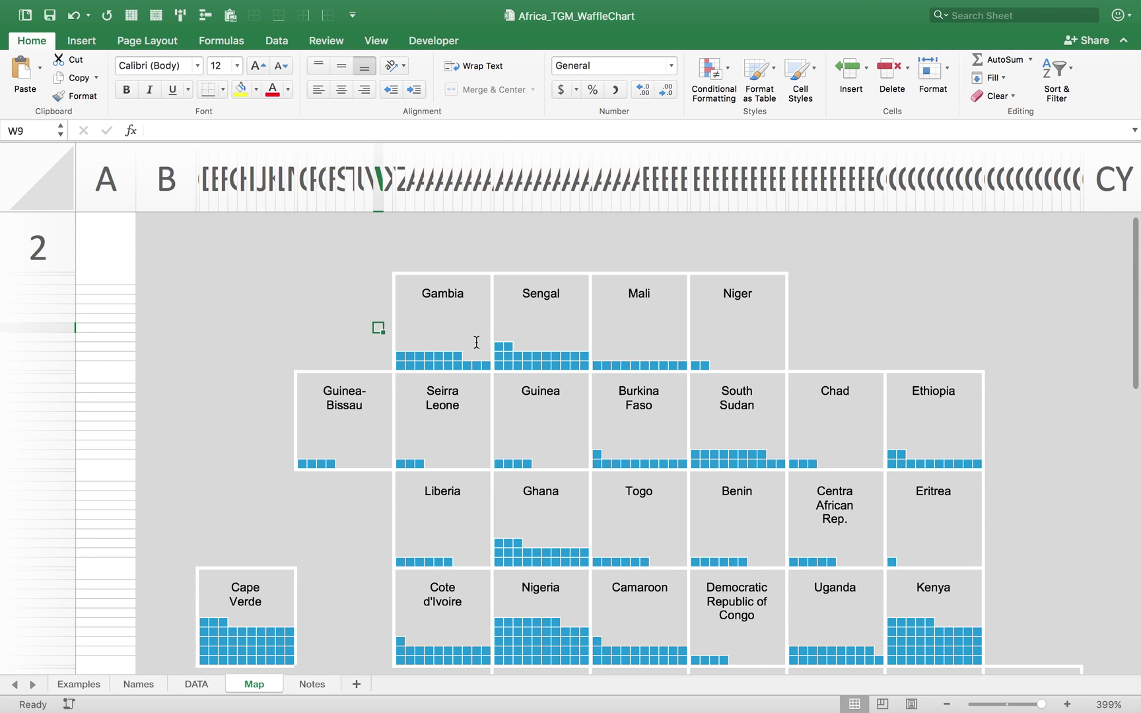
pyautogui.press('Right')
pyautogui.press('Right')
pyautogui.press('Right')
pyautogui.press('Up')
pyautogui.press('Up')
pyautogui.press('Up')
pyautogui.press('Up')
pyautogui.press('Up')
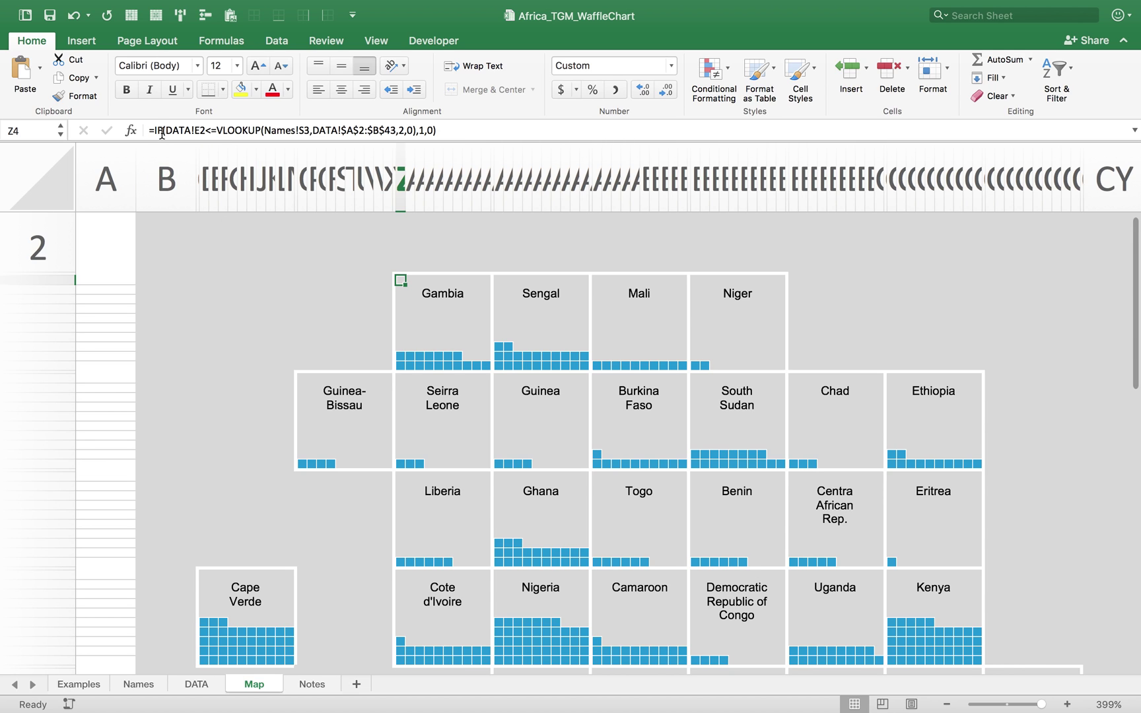
pyautogui.click(454, 130)
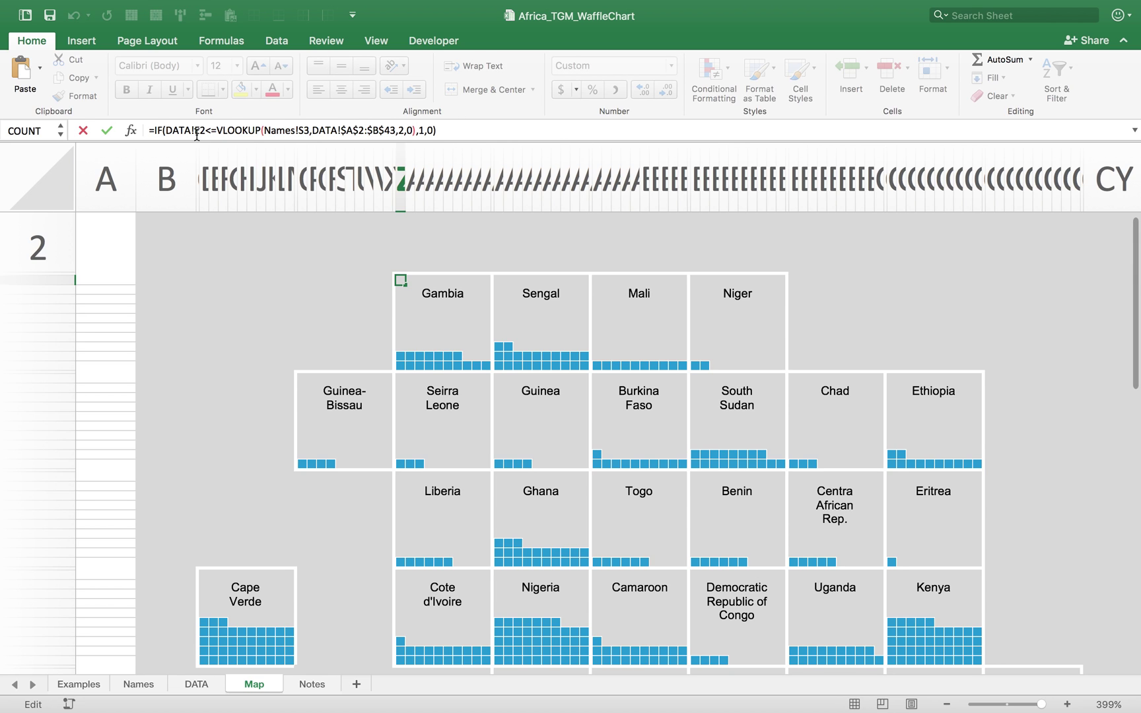
pyautogui.moveTo(166, 132); pyautogui.dragTo(427, 135)
pyautogui.click(421, 131)
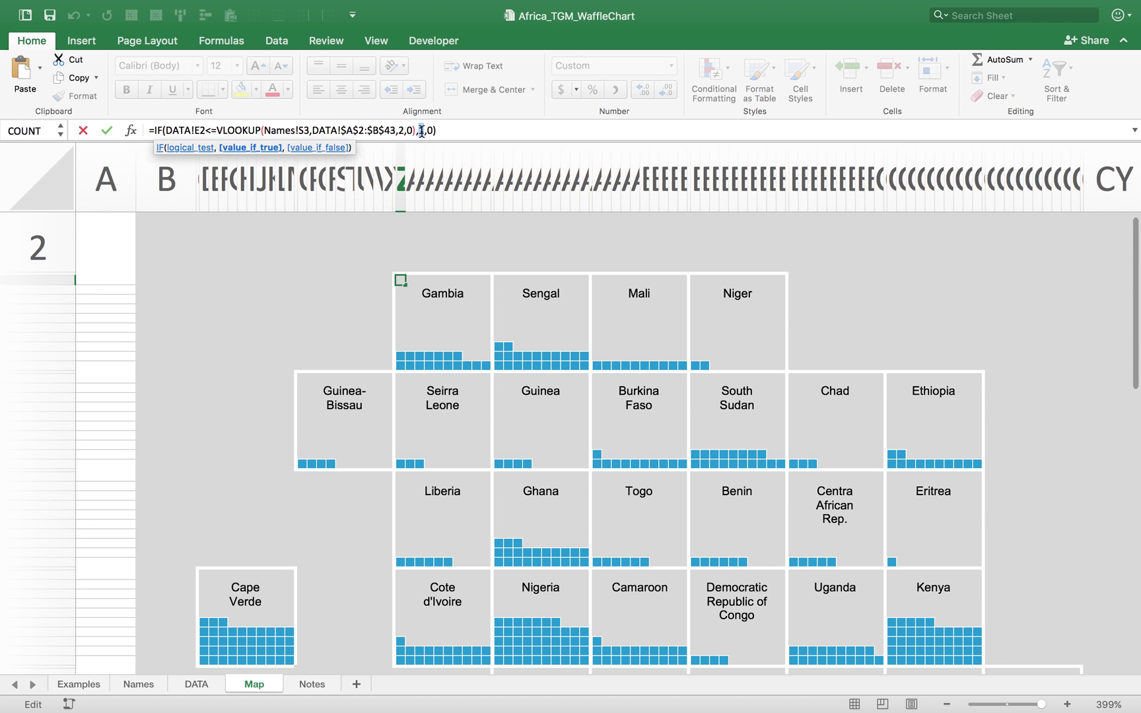
pyautogui.doubleClick(430, 130)
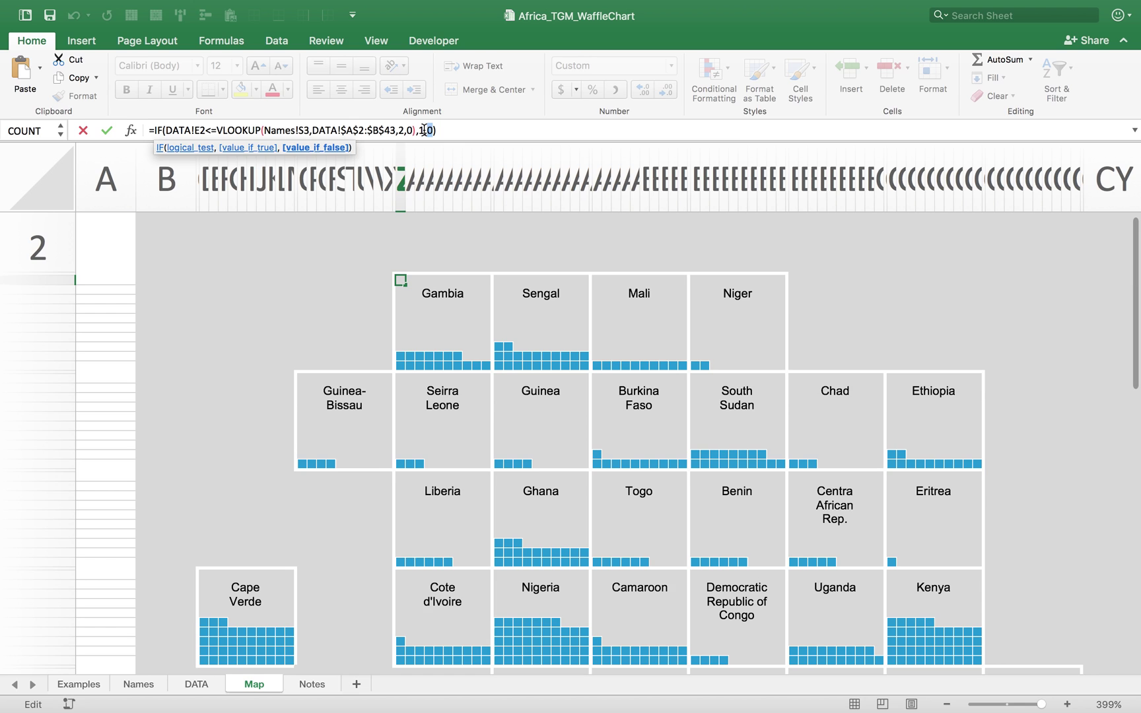
pyautogui.moveTo(416, 130); pyautogui.dragTo(142, 131)
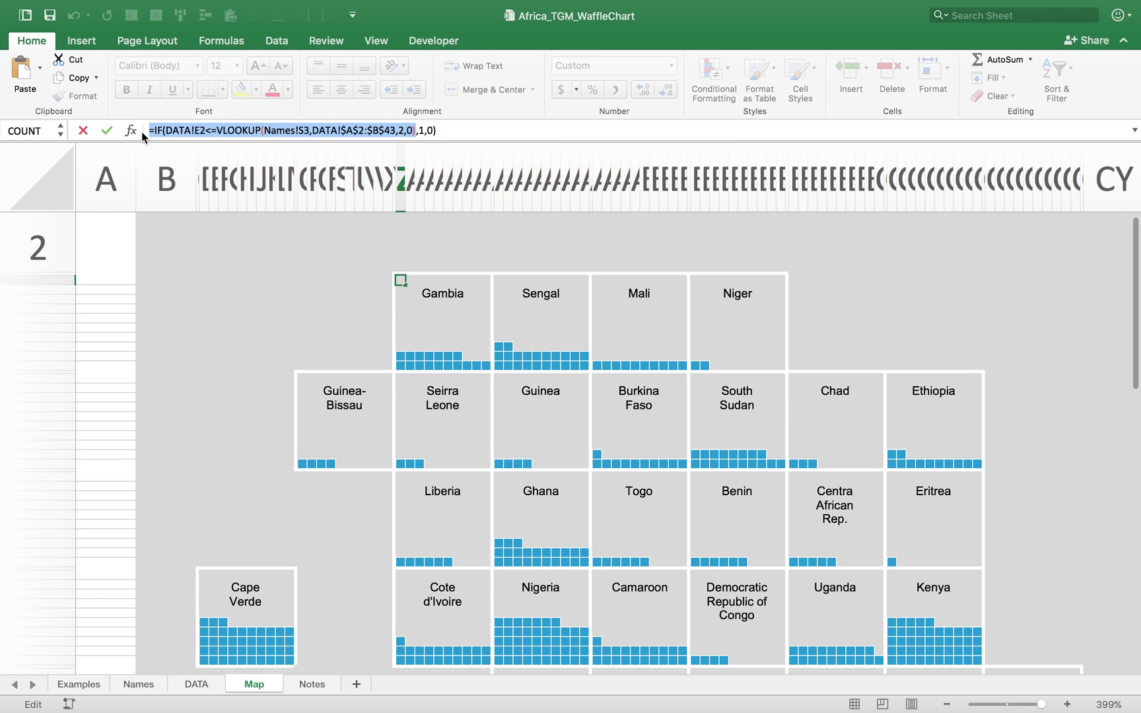
pyautogui.press('Return')
pyautogui.press('Up')
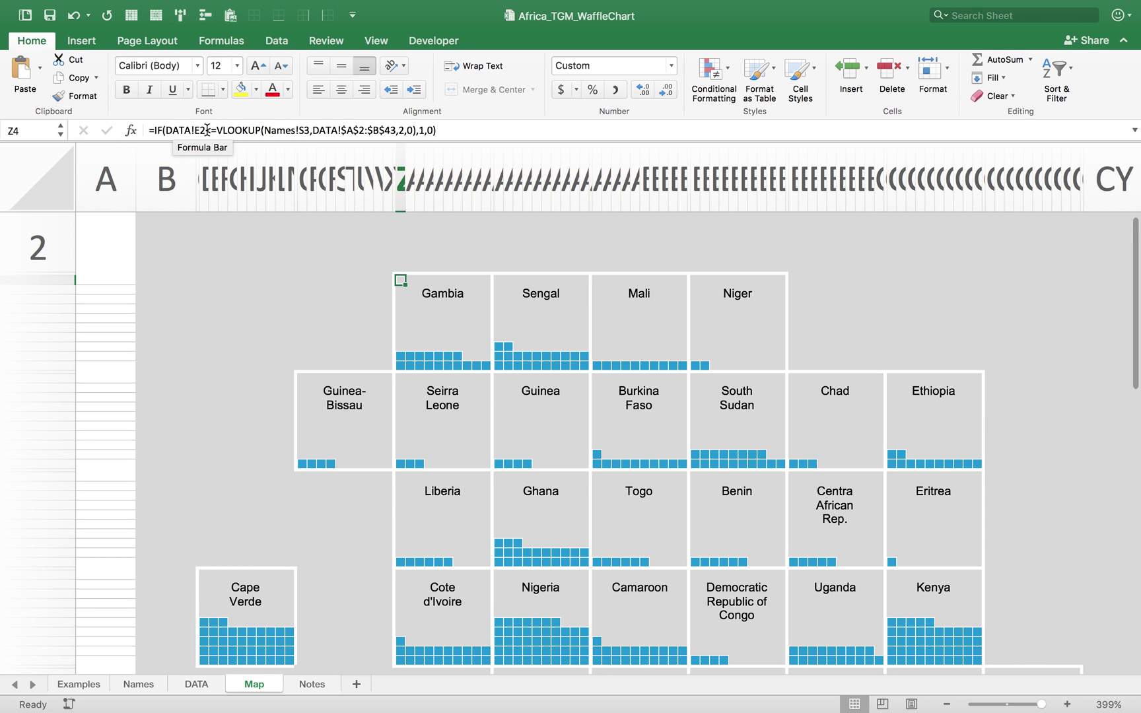
pyautogui.click(196, 684)
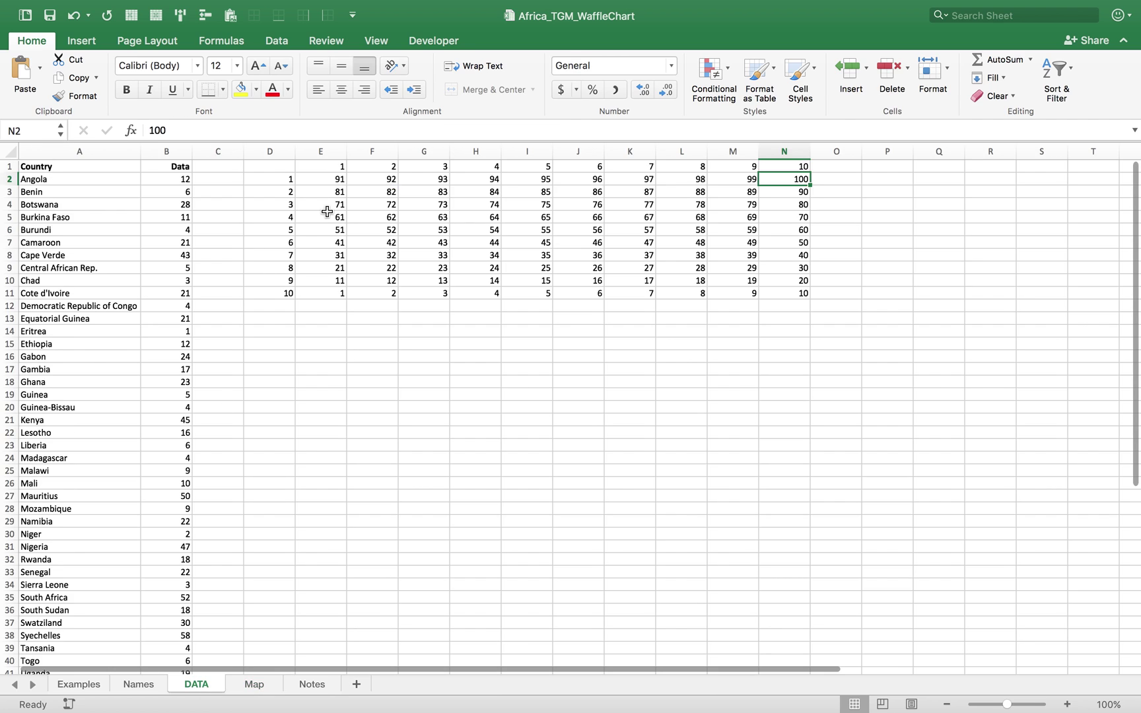
pyautogui.click(325, 179)
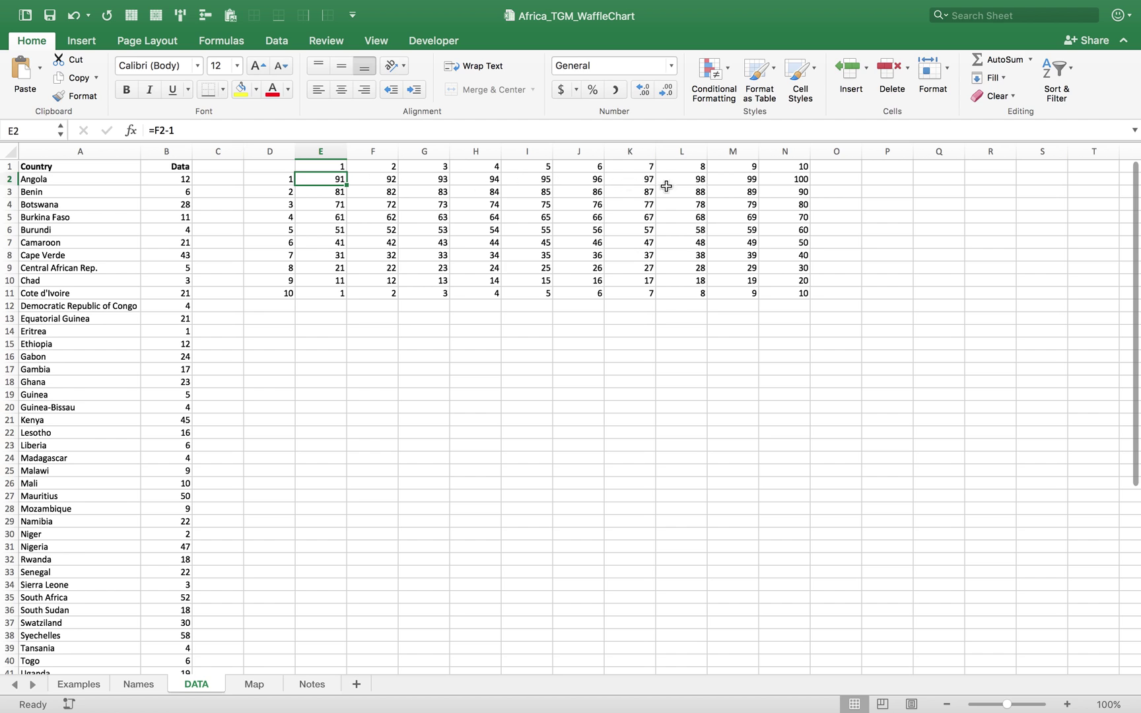
pyautogui.click(253, 684)
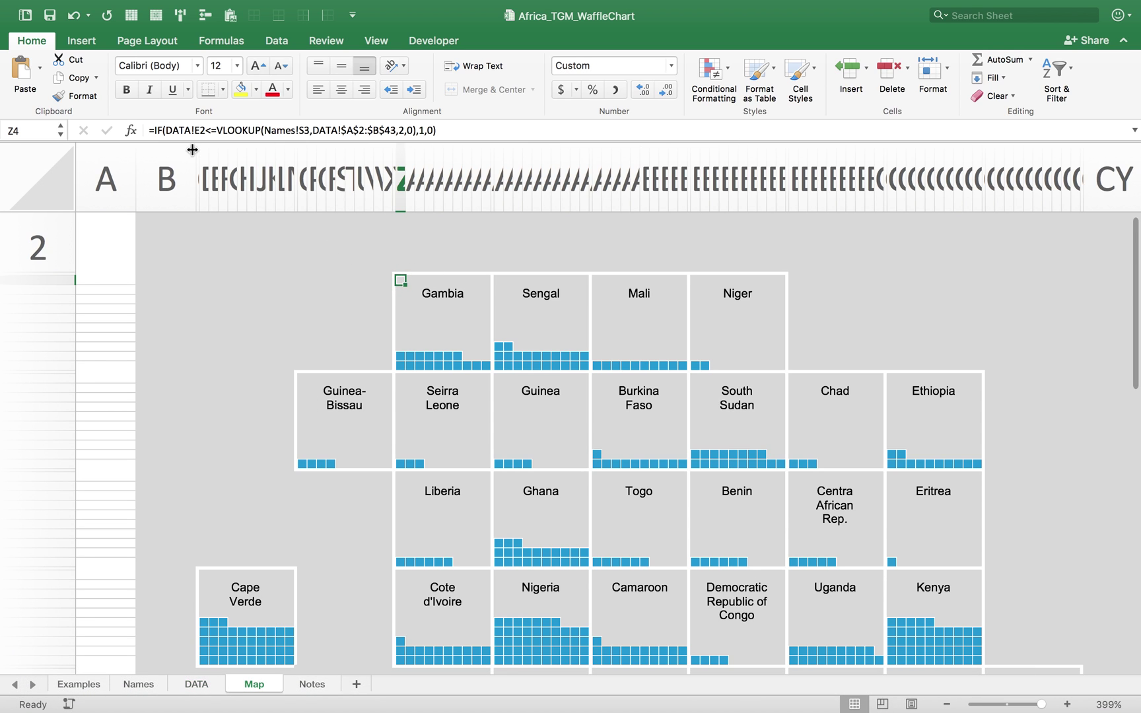
pyautogui.press('Right')
pyautogui.press('Right')
pyautogui.press('Right')
pyautogui.press('Right')
pyautogui.press('Right')
pyautogui.press('Right')
pyautogui.press('Right')
pyautogui.press('Right')
pyautogui.press('Right')
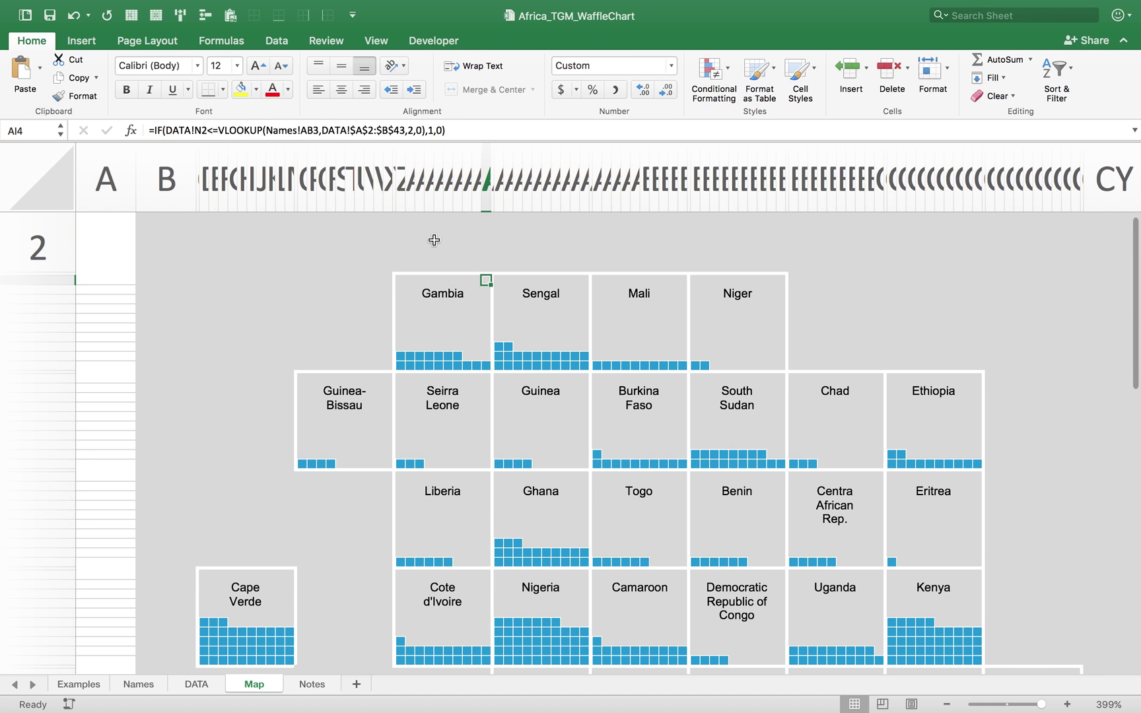
pyautogui.click(196, 684)
pyautogui.click(785, 179)
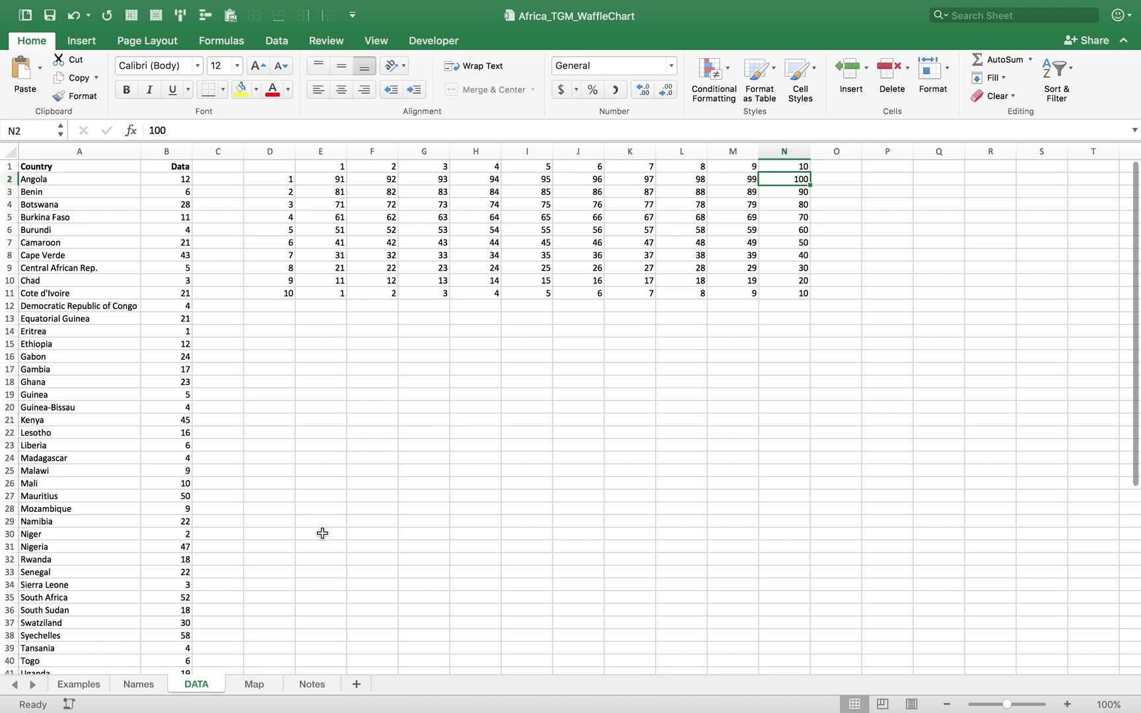
pyautogui.click(255, 684)
pyautogui.press('Left')
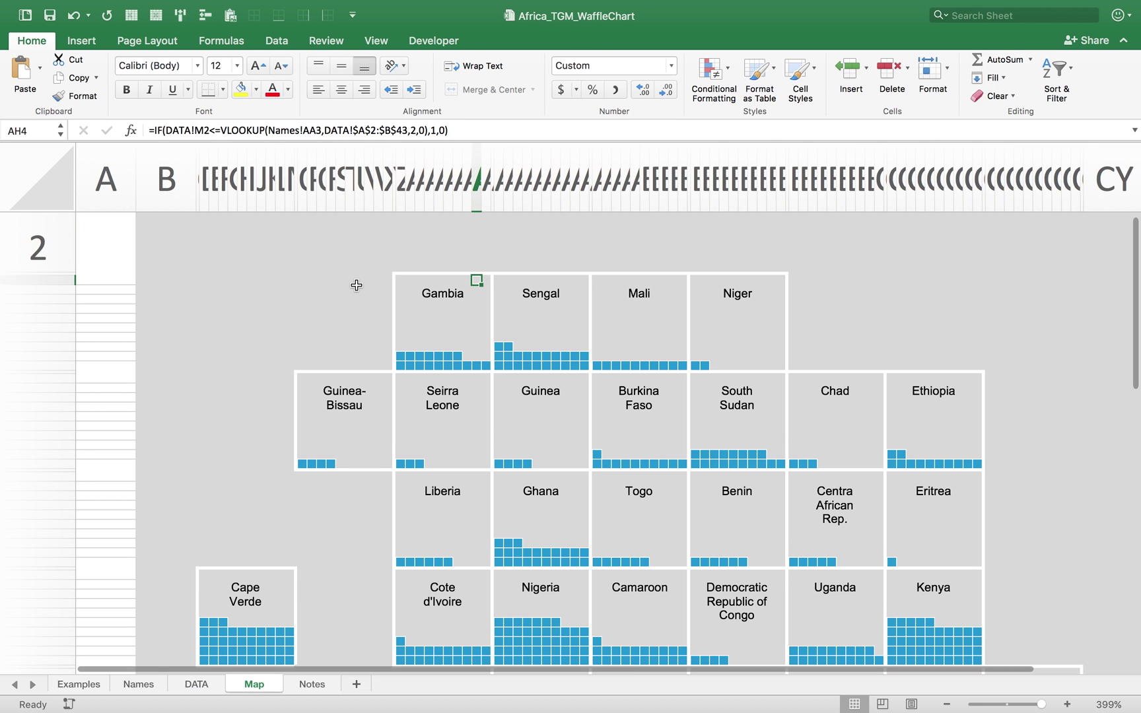
pyautogui.press('Left')
pyautogui.press('Left')
pyautogui.press('Left')
pyautogui.press('Left')
pyautogui.press('Left')
pyautogui.press('Left')
pyautogui.press('Left')
pyautogui.press('Left')
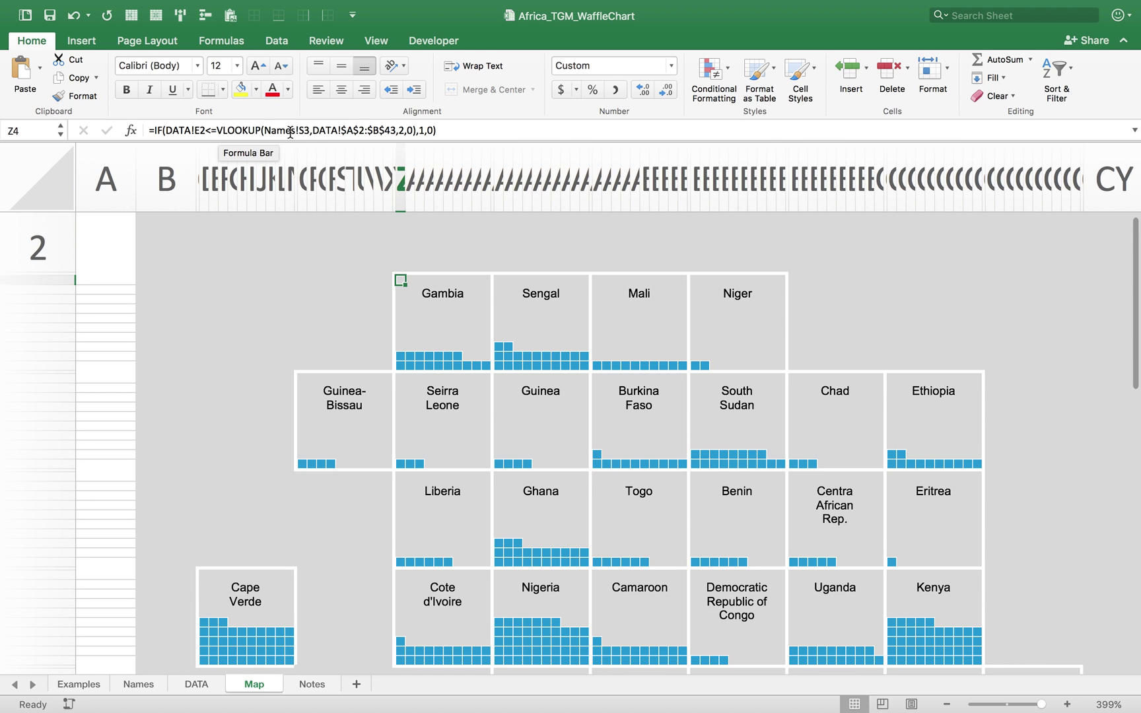
pyautogui.moveTo(266, 130); pyautogui.dragTo(309, 130)
pyautogui.press('Escape')
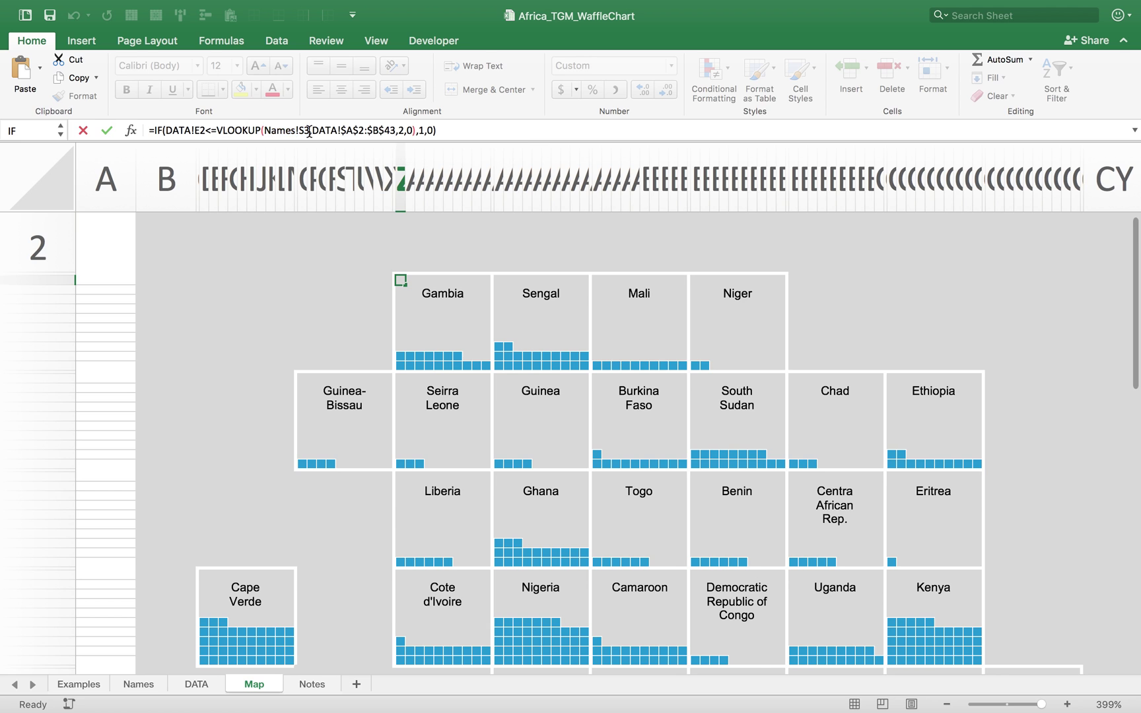
pyautogui.click(142, 684)
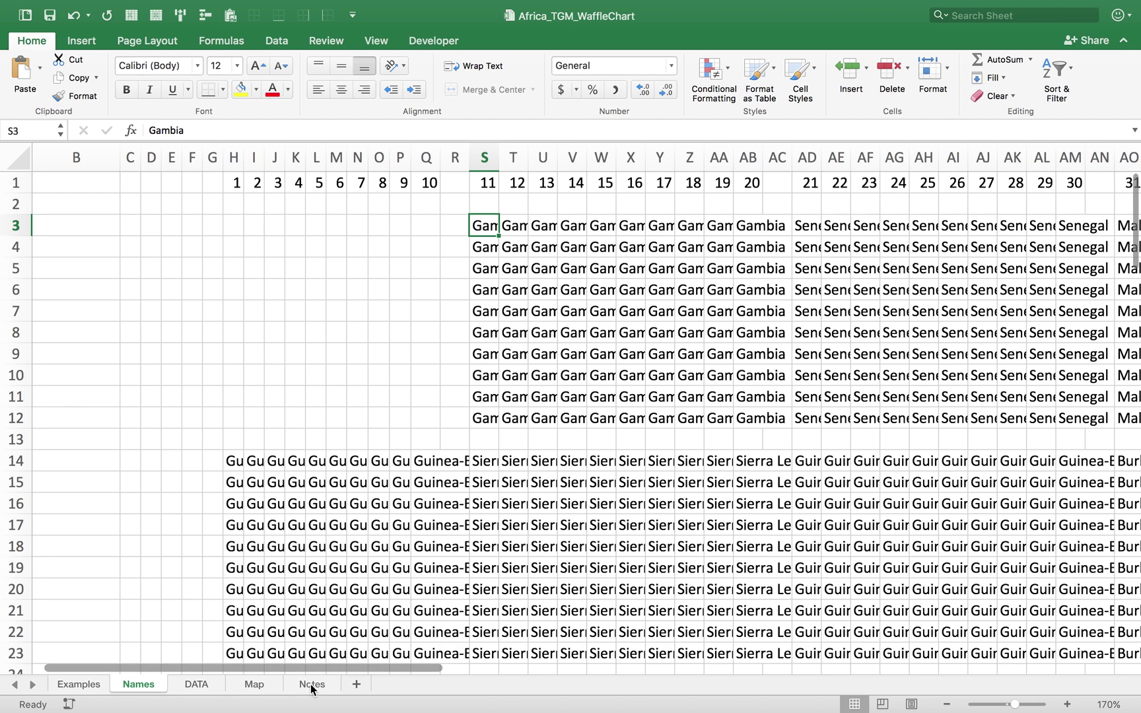
pyautogui.click(254, 684)
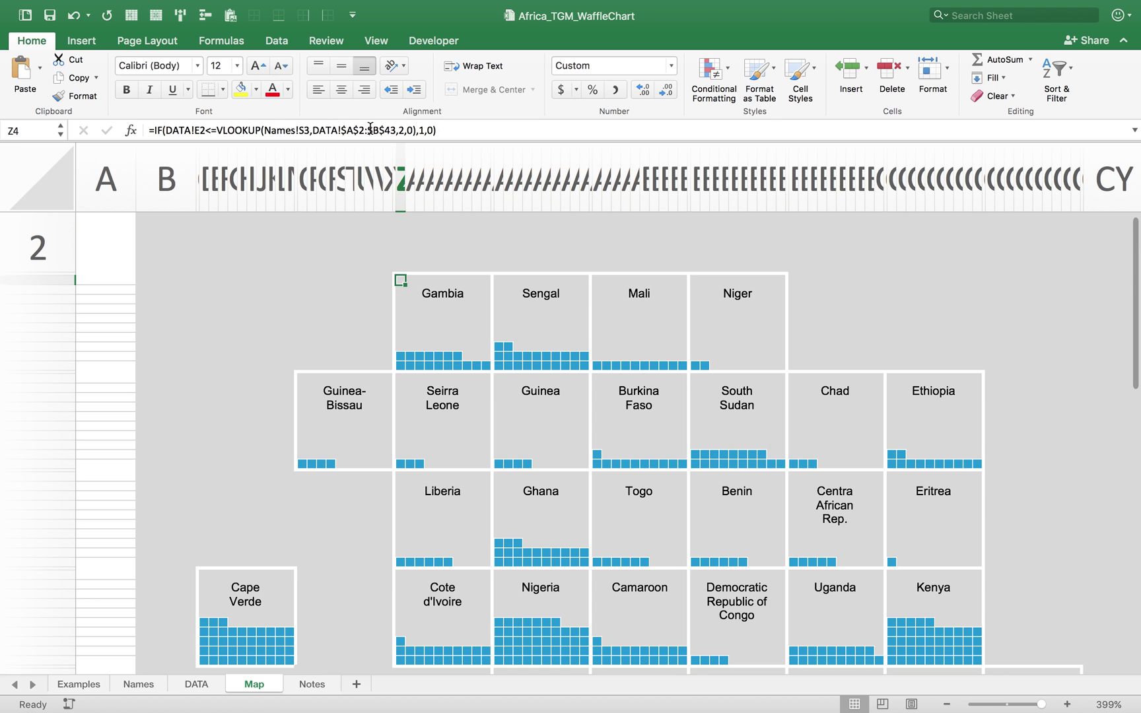
pyautogui.click(196, 684)
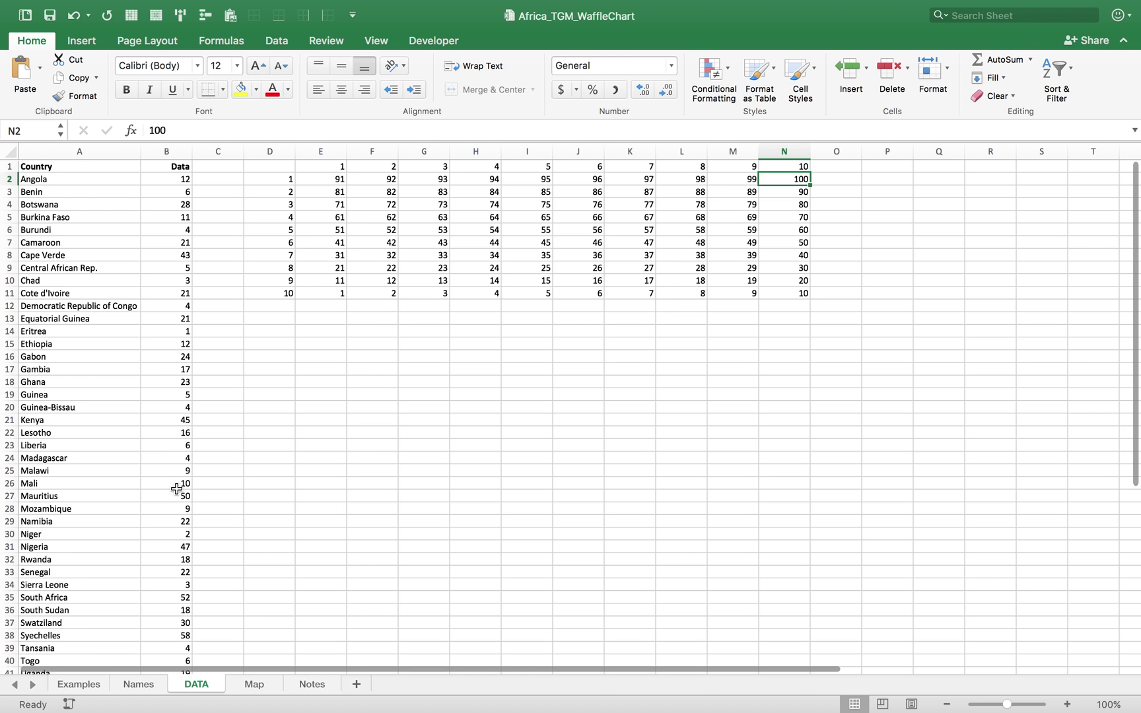
pyautogui.click(66, 165)
pyautogui.press('super+a')
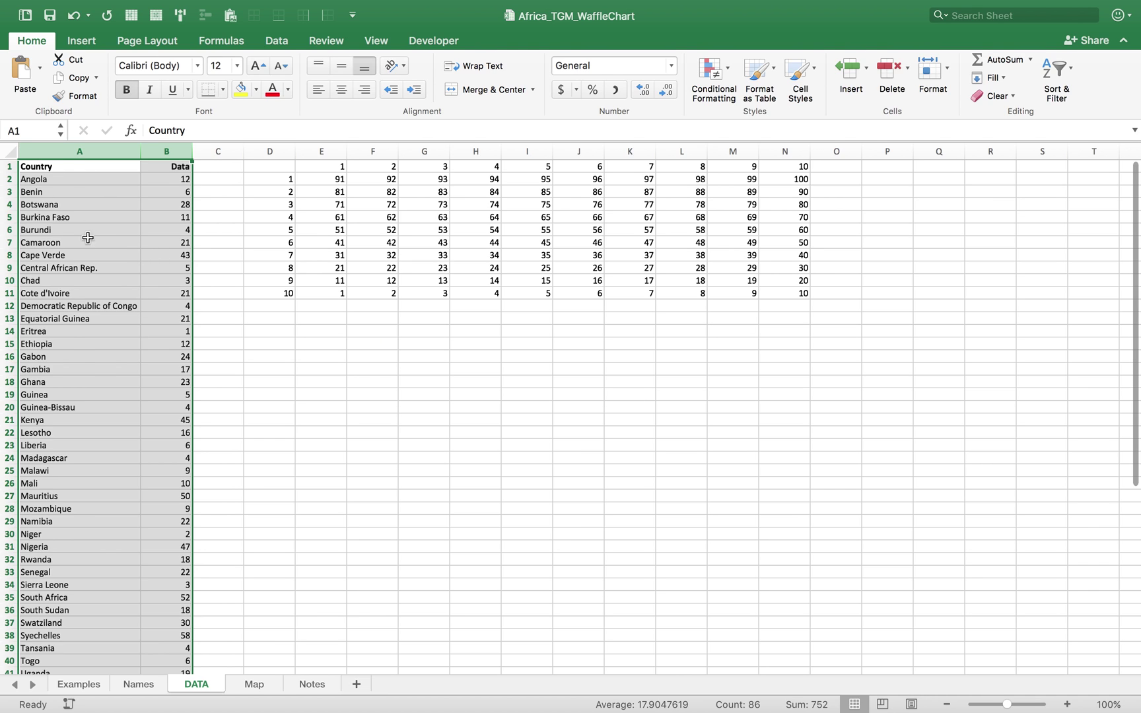
pyautogui.click(60, 369)
pyautogui.moveTo(59, 369); pyautogui.dragTo(168, 367)
pyautogui.click(253, 684)
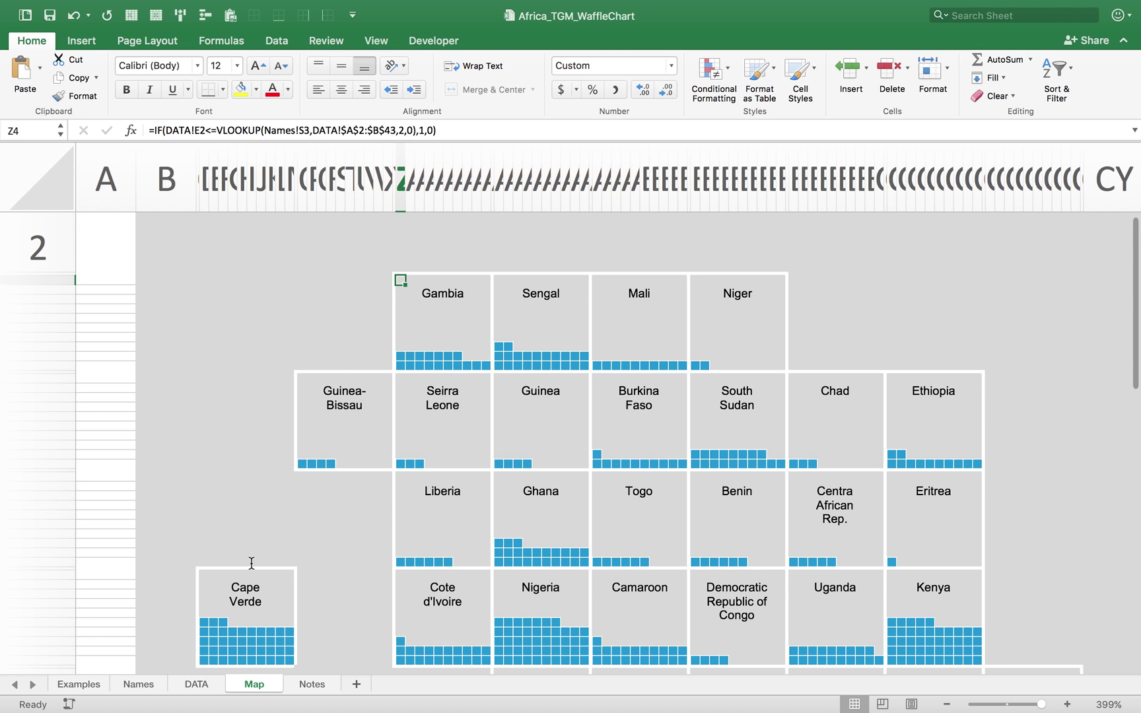
# - Compare grid cell E2 and Gambia's value 17 on DATA with Gambia's squares on the Map
pyautogui.click(192, 684)
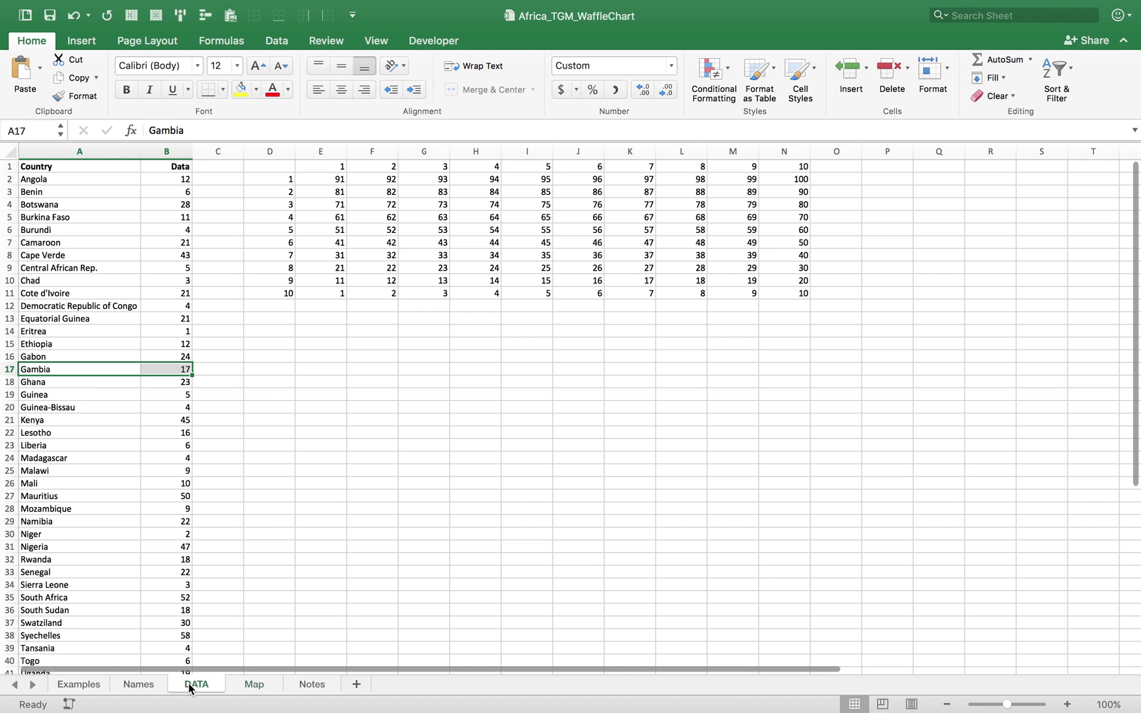
pyautogui.click(326, 181)
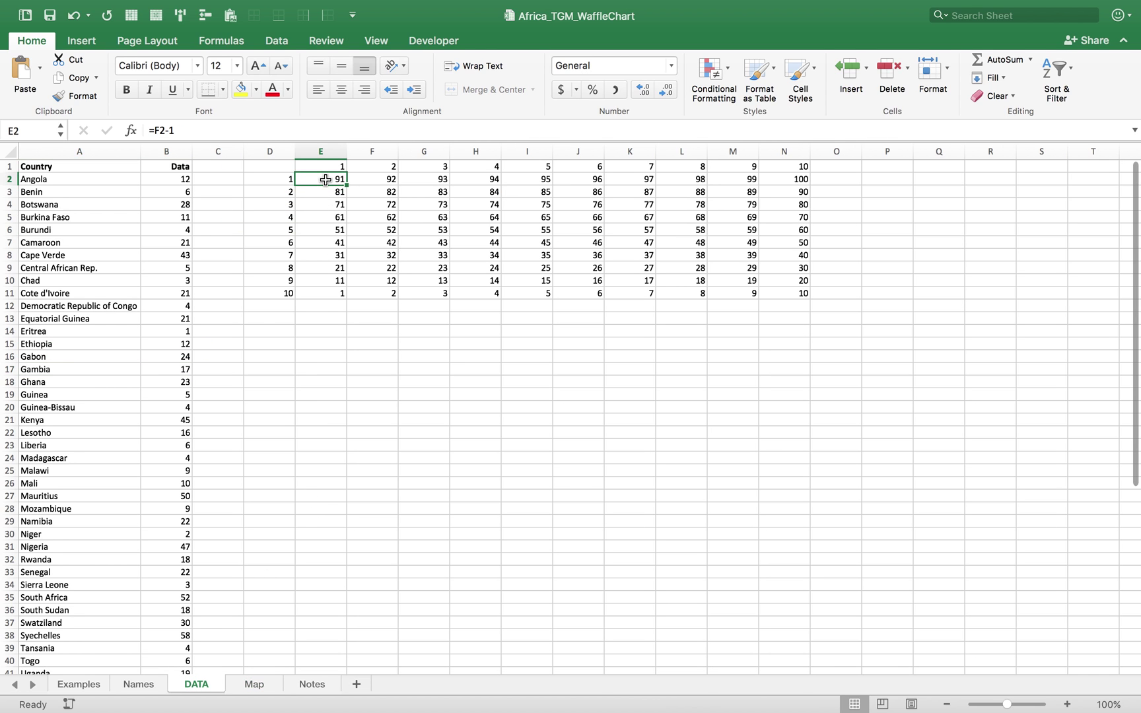
pyautogui.moveTo(176, 370); pyautogui.dragTo(100, 372)
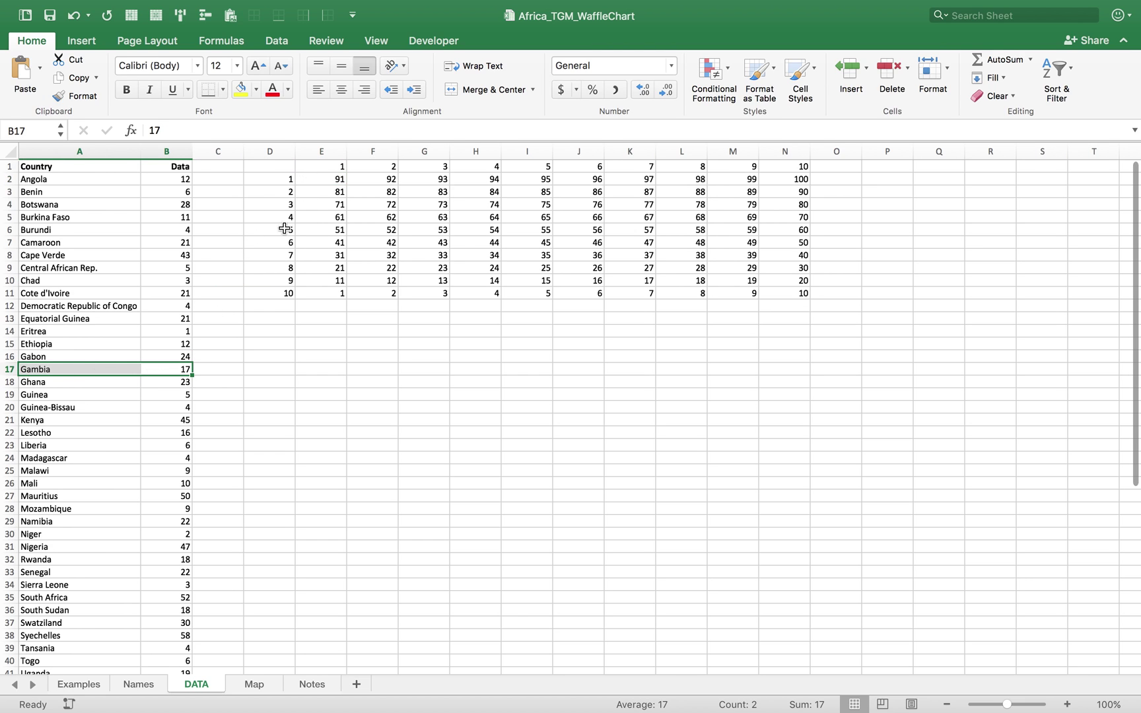
pyautogui.keyDown('super'); pyautogui.click(330, 178); pyautogui.keyUp('super')
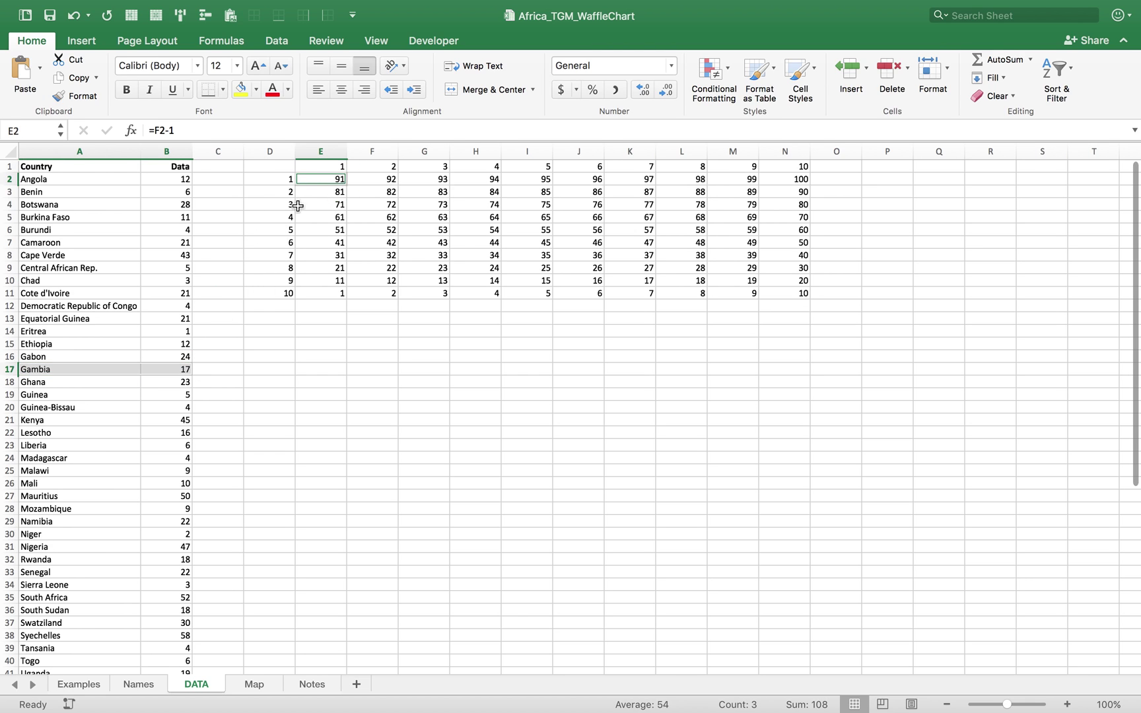
pyautogui.click(251, 683)
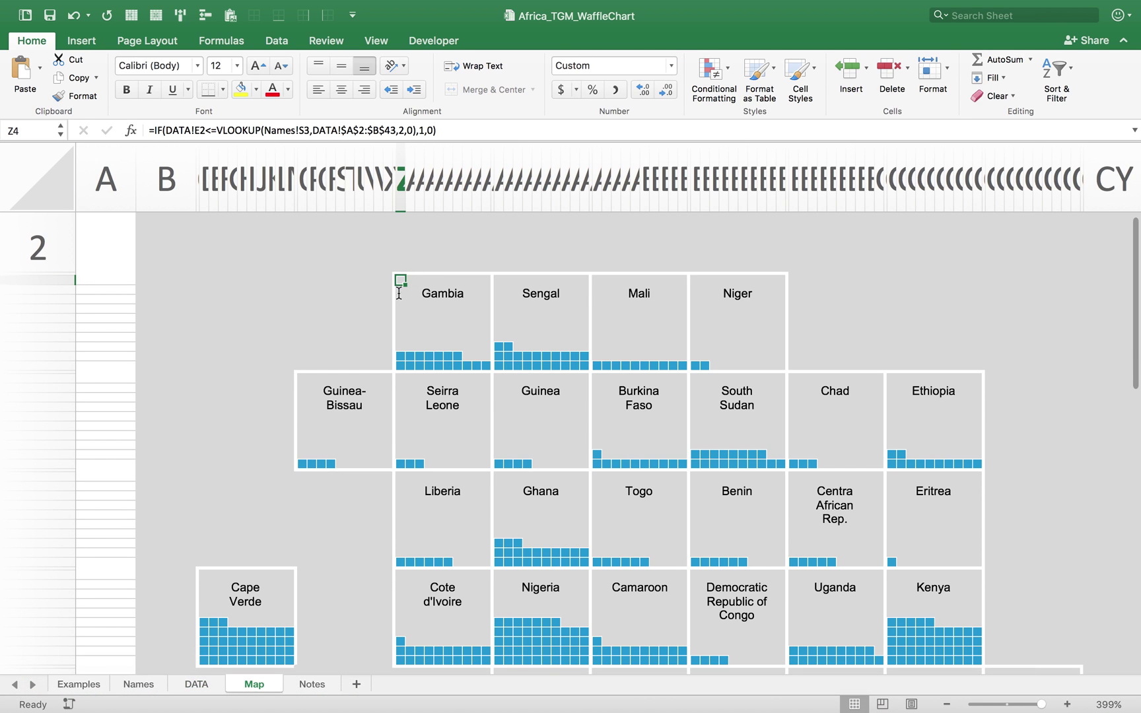
pyautogui.press('Down')
pyautogui.press('Down')
pyautogui.press('Down')
pyautogui.press('Down')
pyautogui.press('Down')
pyautogui.press('Down')
pyautogui.press('Down')
pyautogui.press('Down')
pyautogui.press('Down')
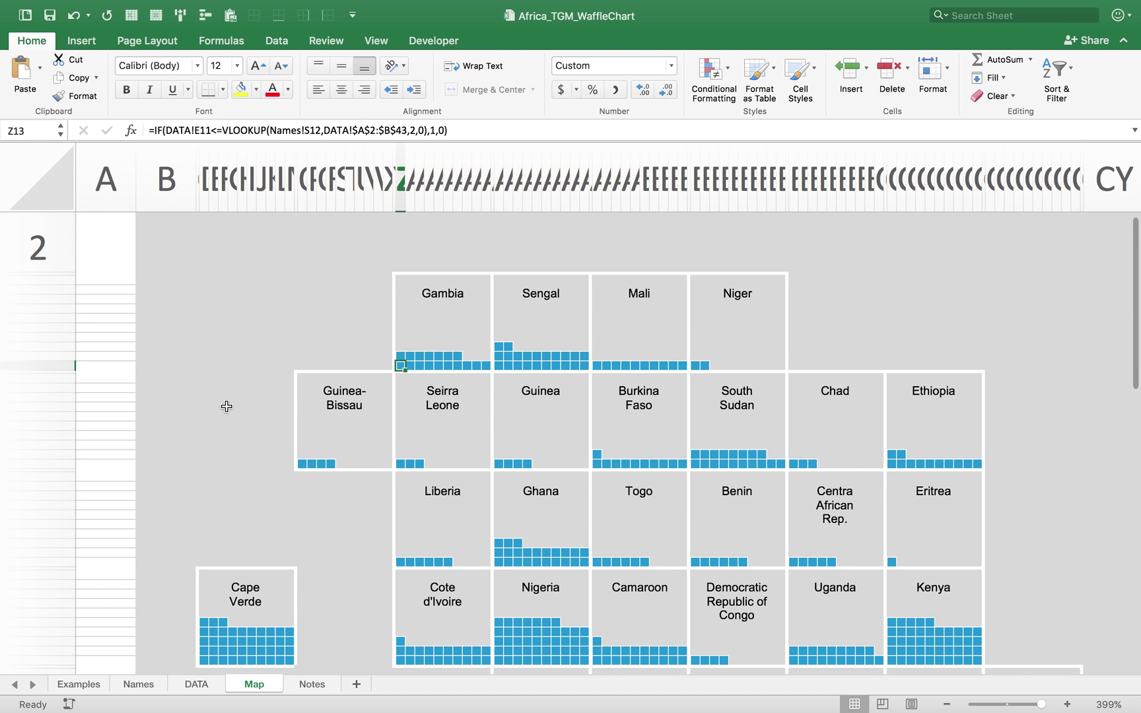
# - Compare grid cell E11 with Gambia's value, then check Gambia's Map tile again
pyautogui.click(198, 684)
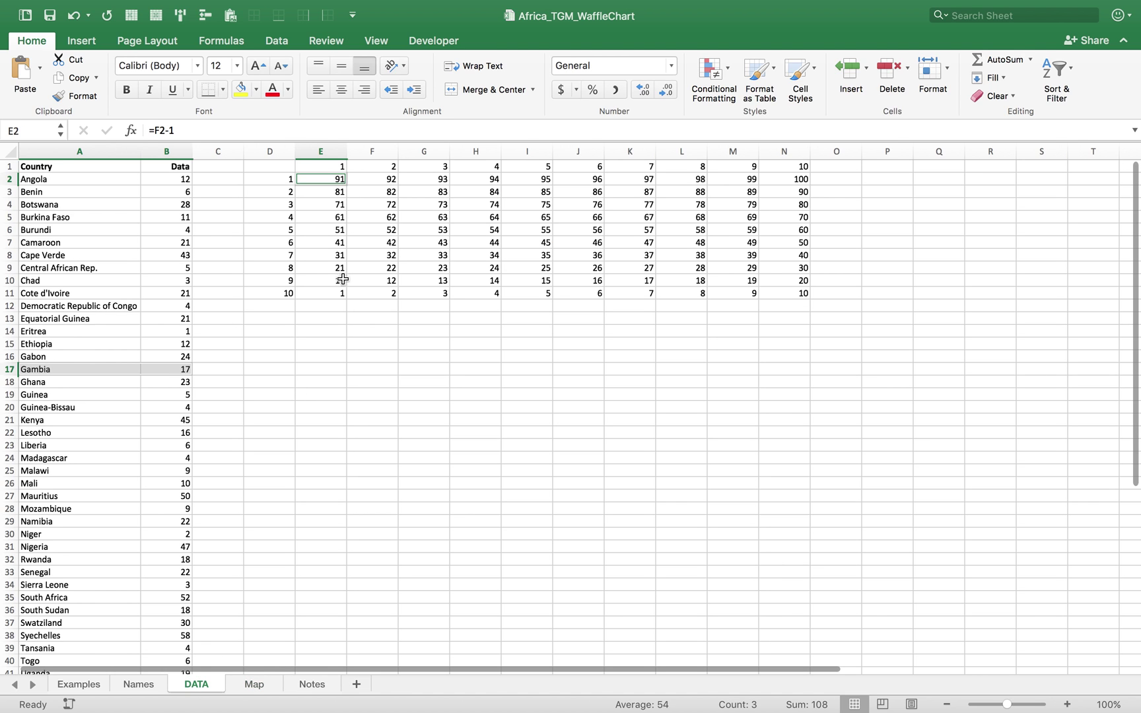
pyautogui.click(333, 293)
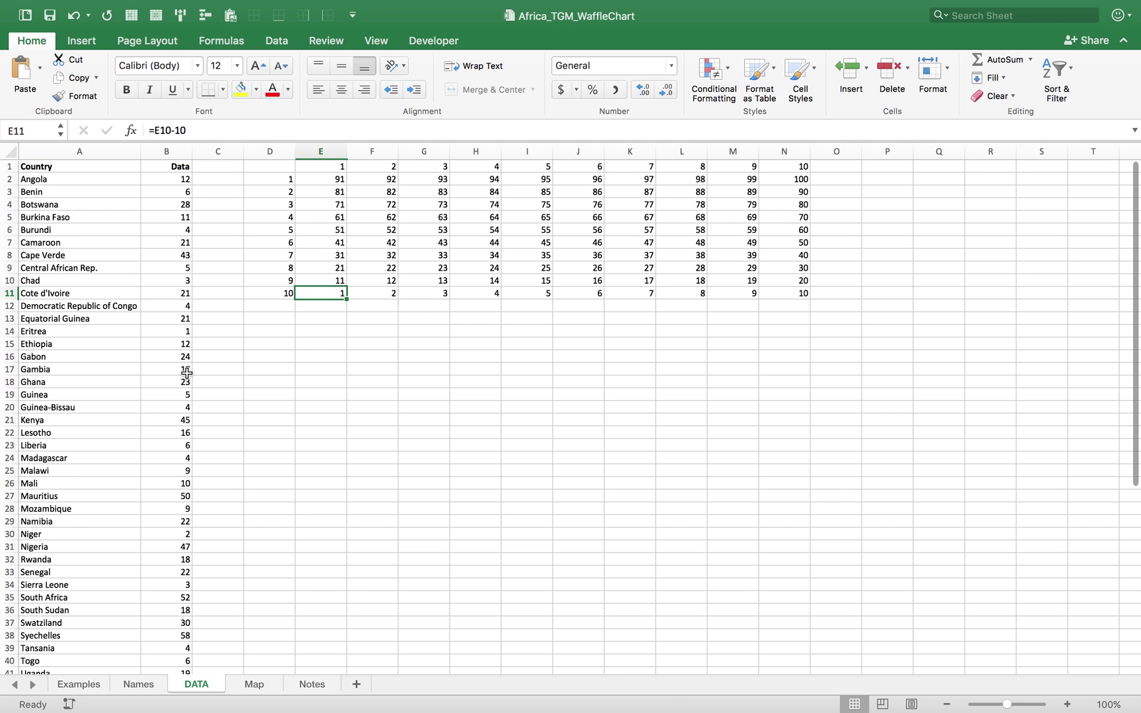
pyautogui.moveTo(181, 372); pyautogui.dragTo(117, 366)
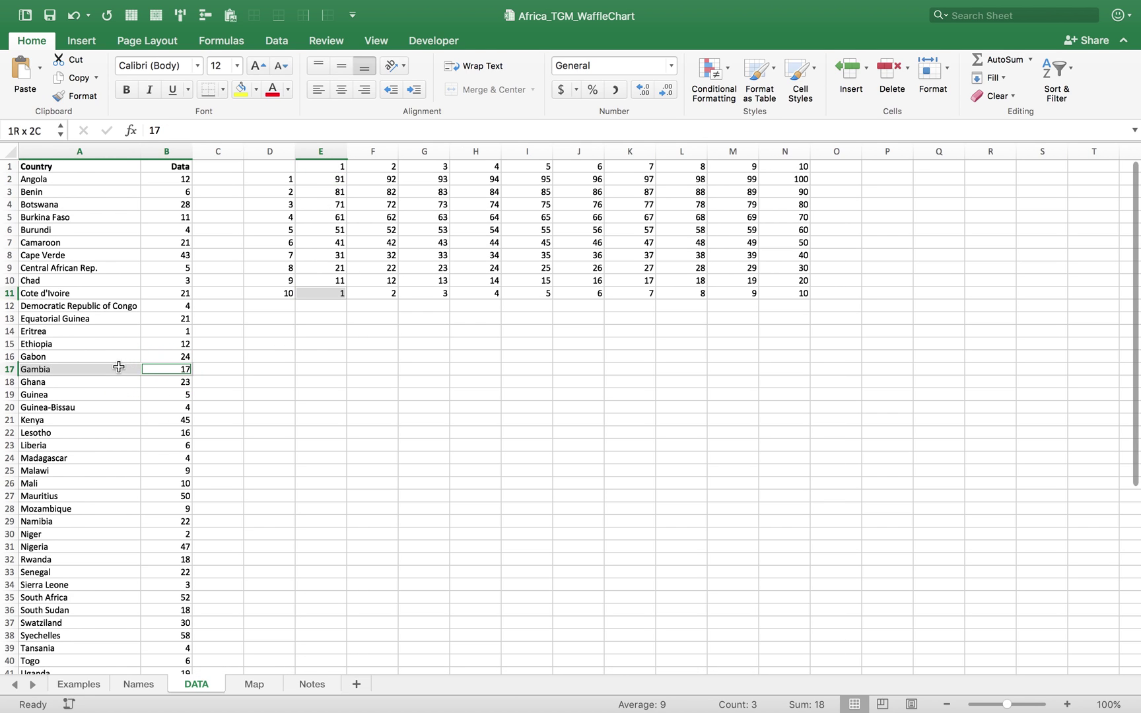
pyautogui.click(255, 684)
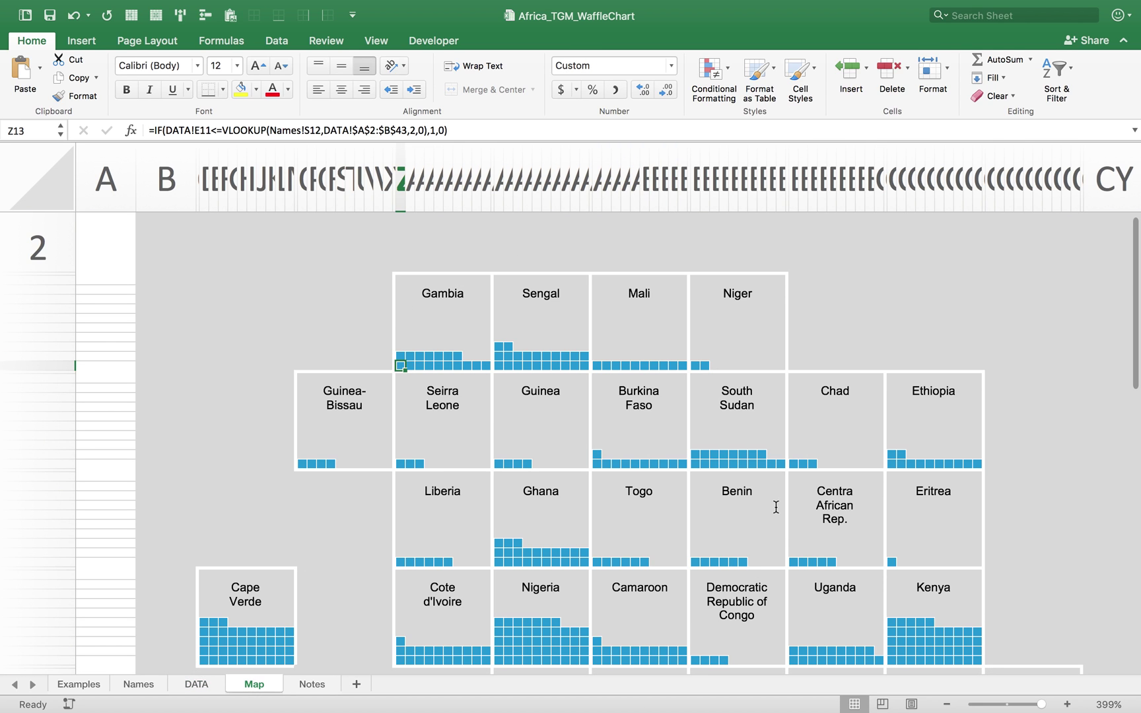
# - Open the Cell Value = 1 conditional formatting rule for editing, keeping its custom format
pyautogui.click(713, 69)
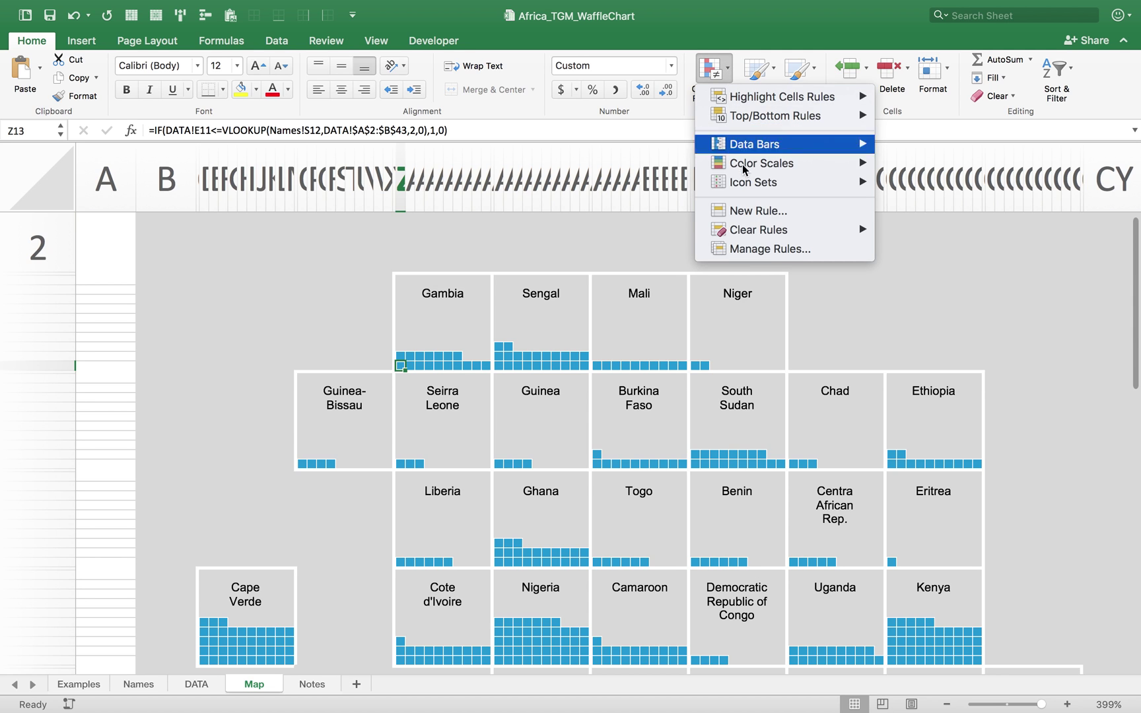
pyautogui.click(758, 248)
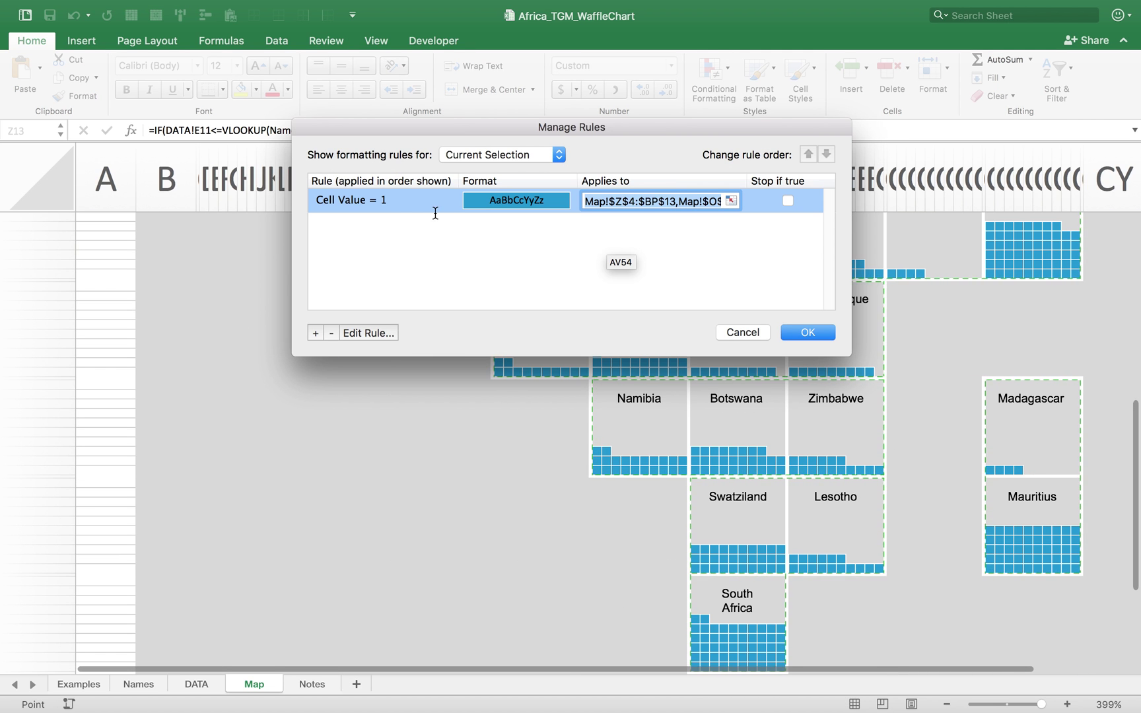
pyautogui.click(360, 332)
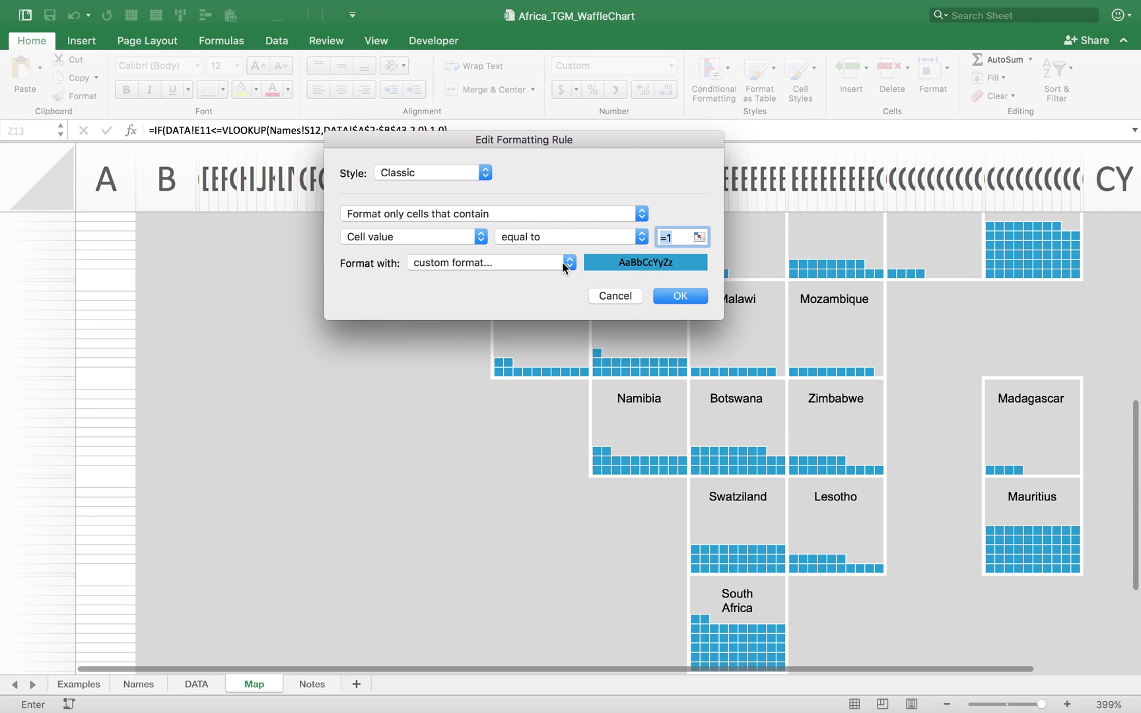
pyautogui.click(565, 266)
pyautogui.click(513, 267)
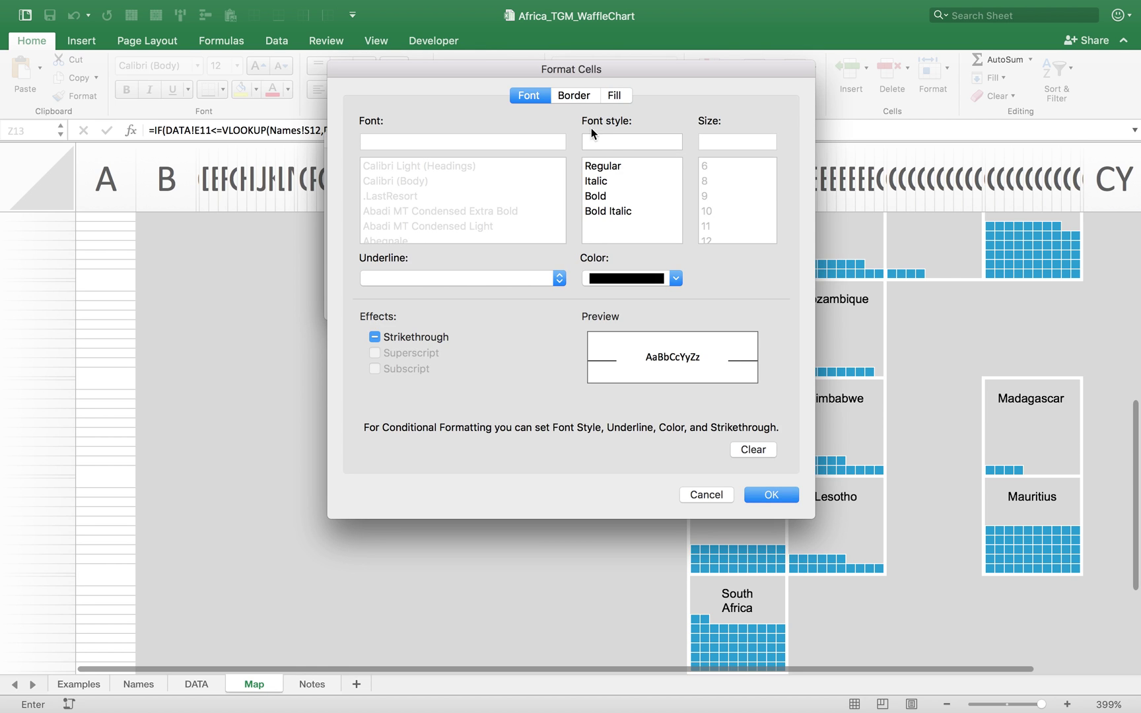
# - Review the rule's blue fill and border settings, then close all rule dialogs unchanged
pyautogui.click(614, 95)
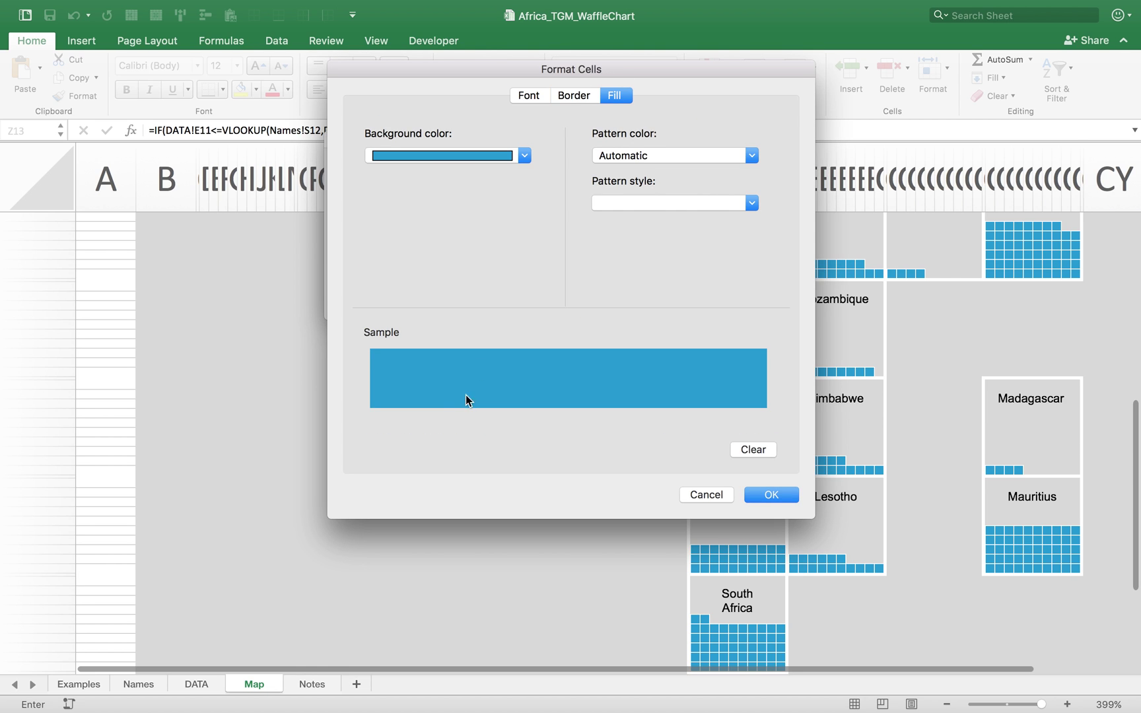
pyautogui.click(573, 96)
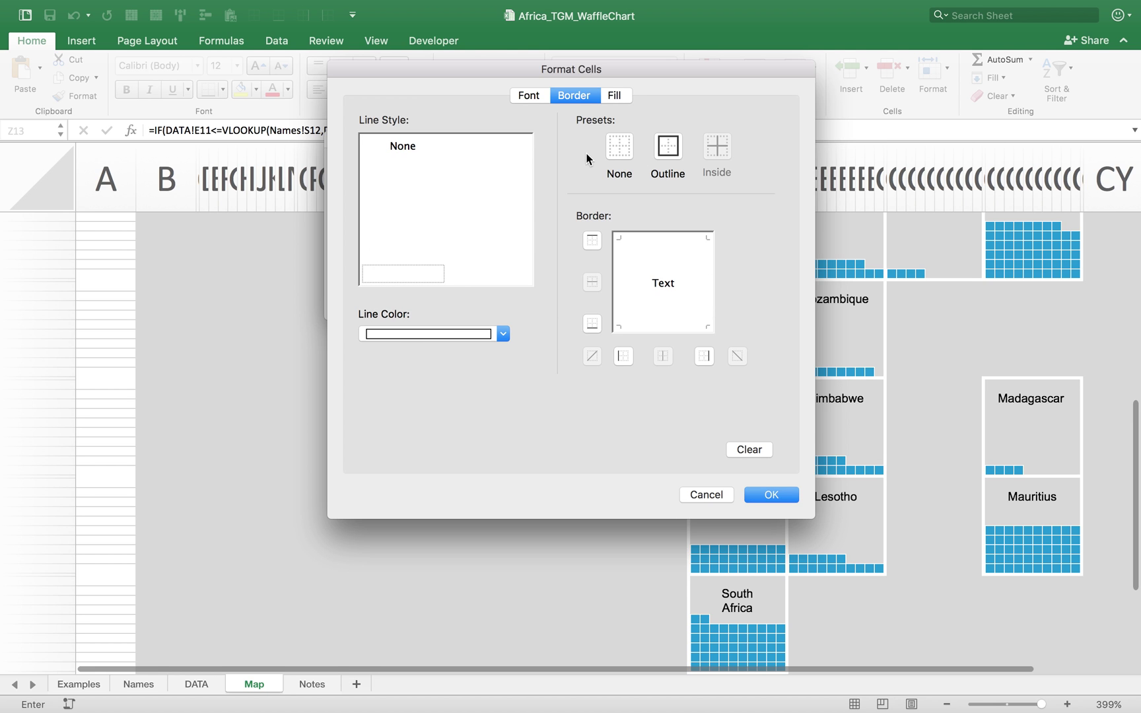
pyautogui.click(779, 500)
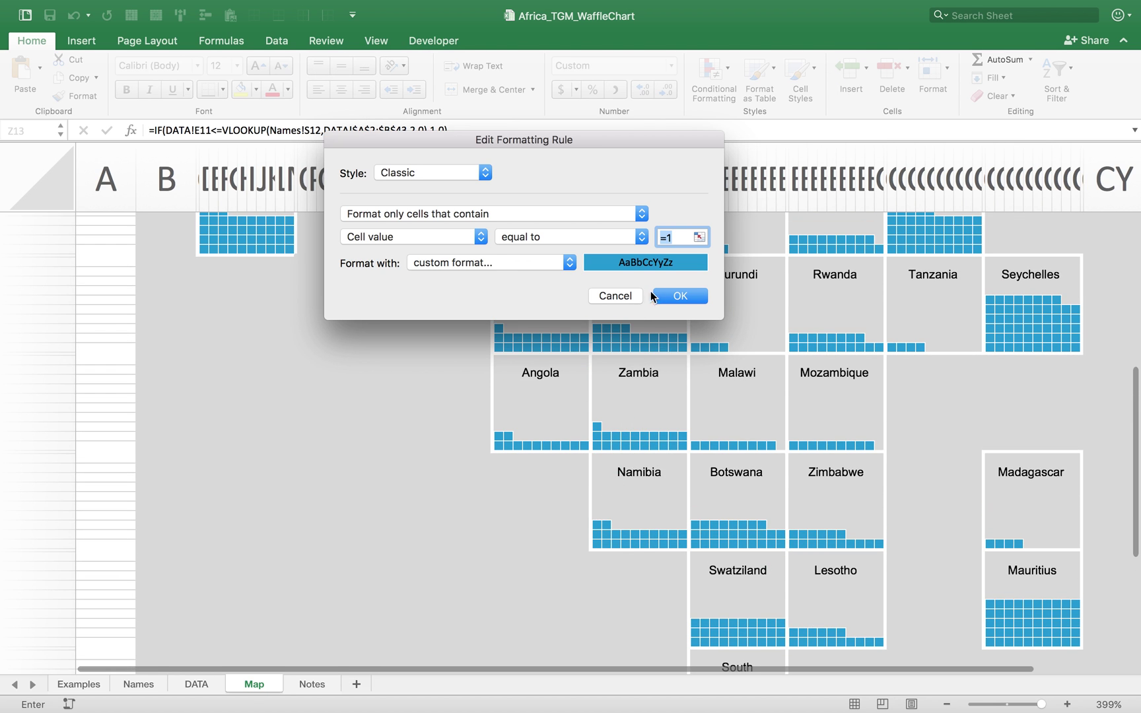
pyautogui.click(623, 293)
pyautogui.click(733, 332)
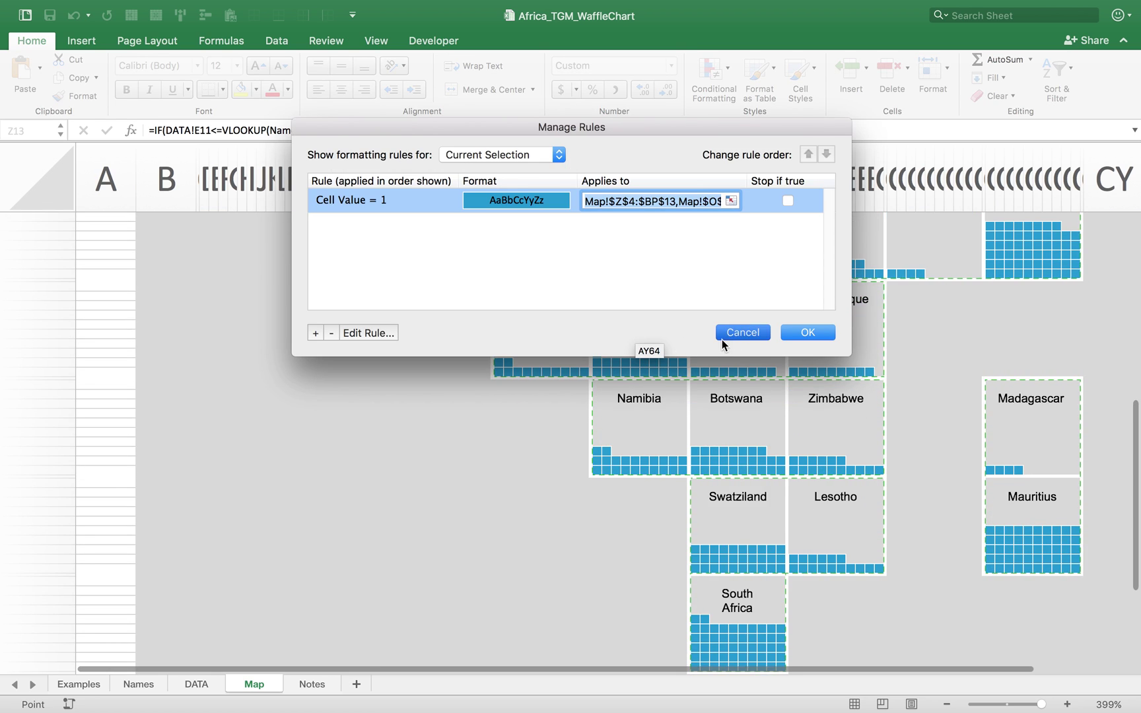
pyautogui.scroll(10, 558, 364)
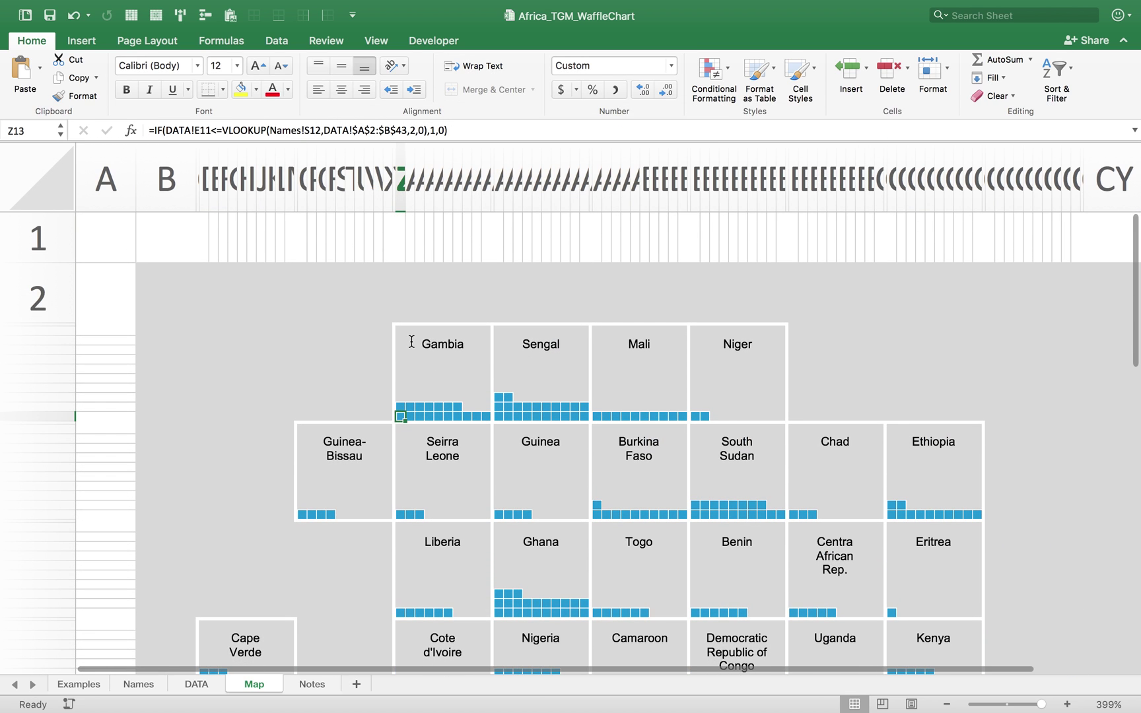
pyautogui.press('Right')
pyautogui.press('Left')
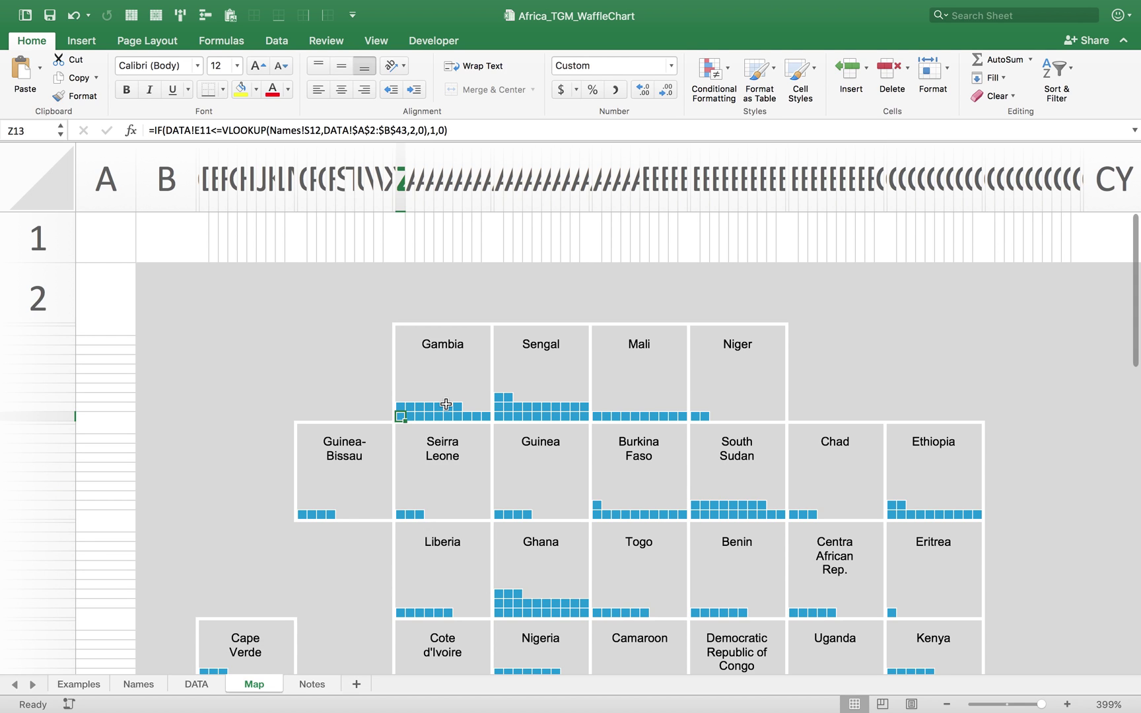
pyautogui.rightClick(400, 415)
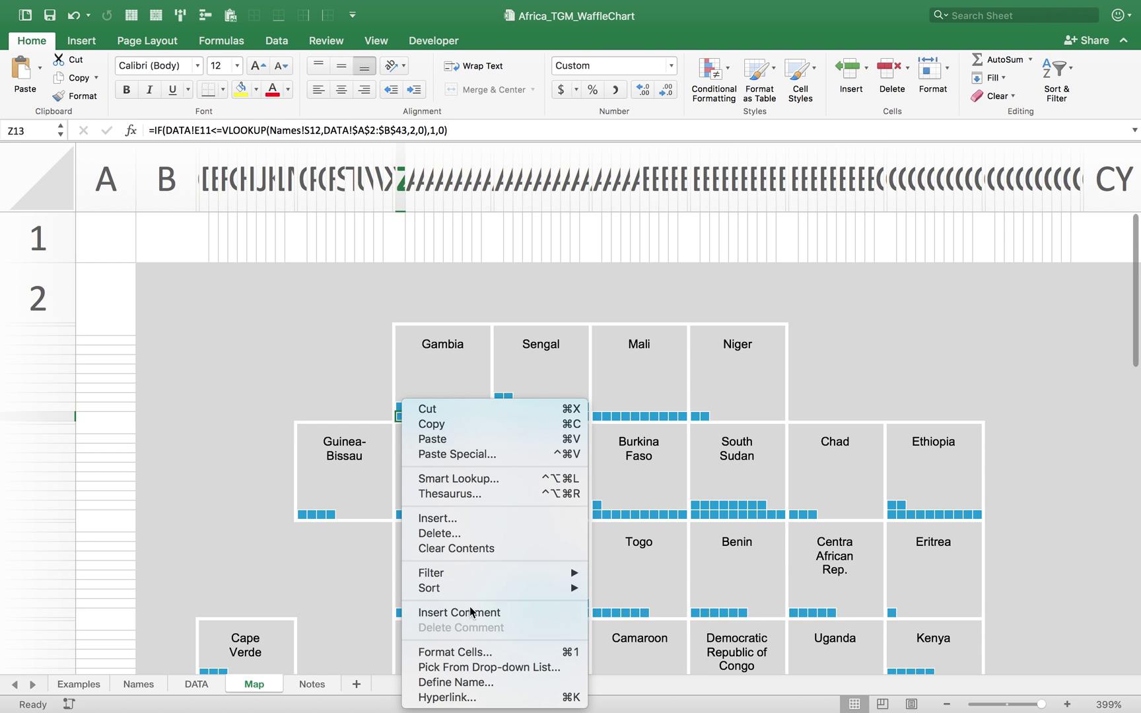
pyautogui.click(474, 652)
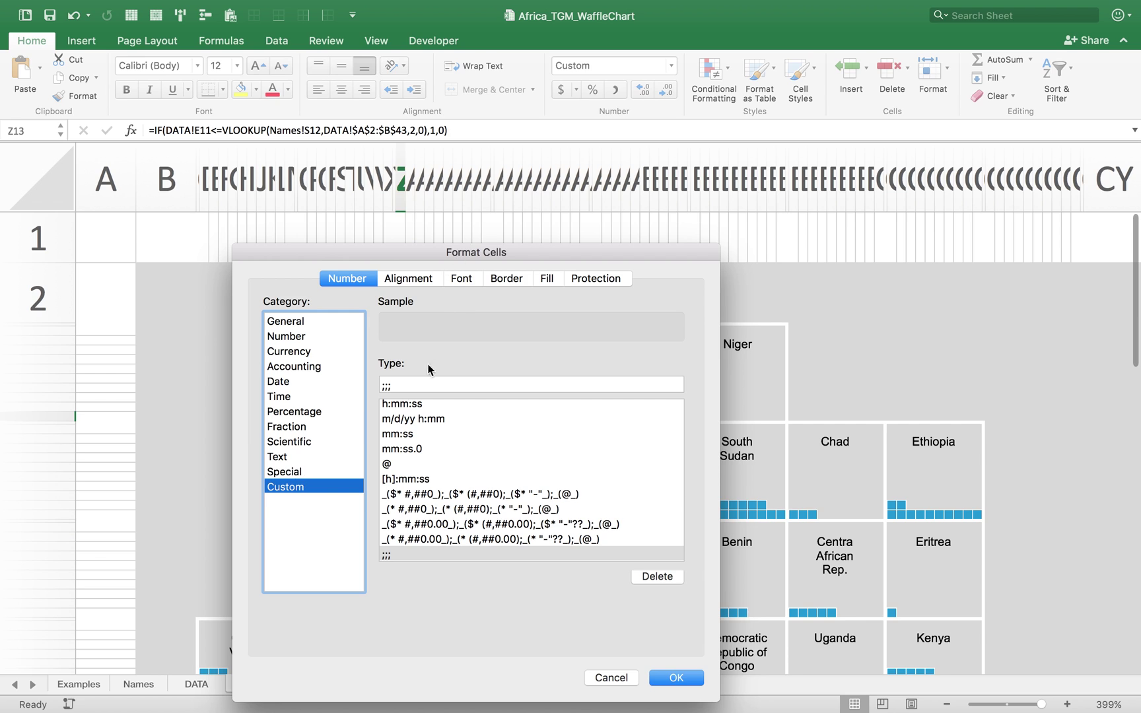
pyautogui.doubleClick(405, 386)
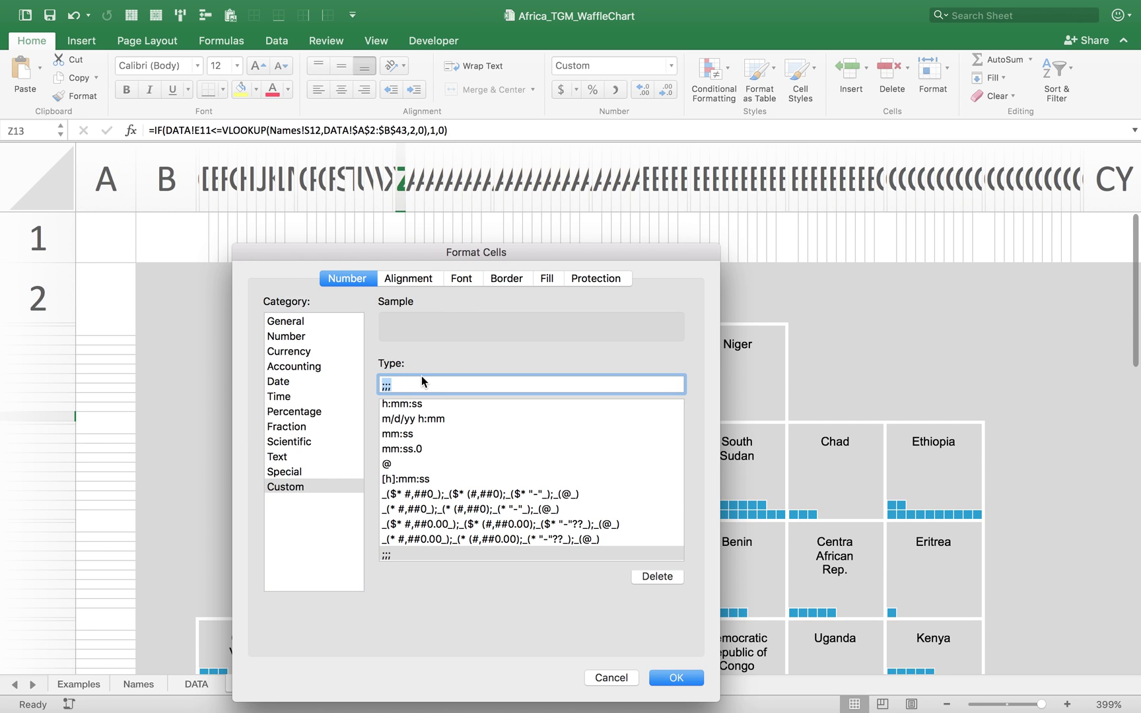
pyautogui.click(677, 678)
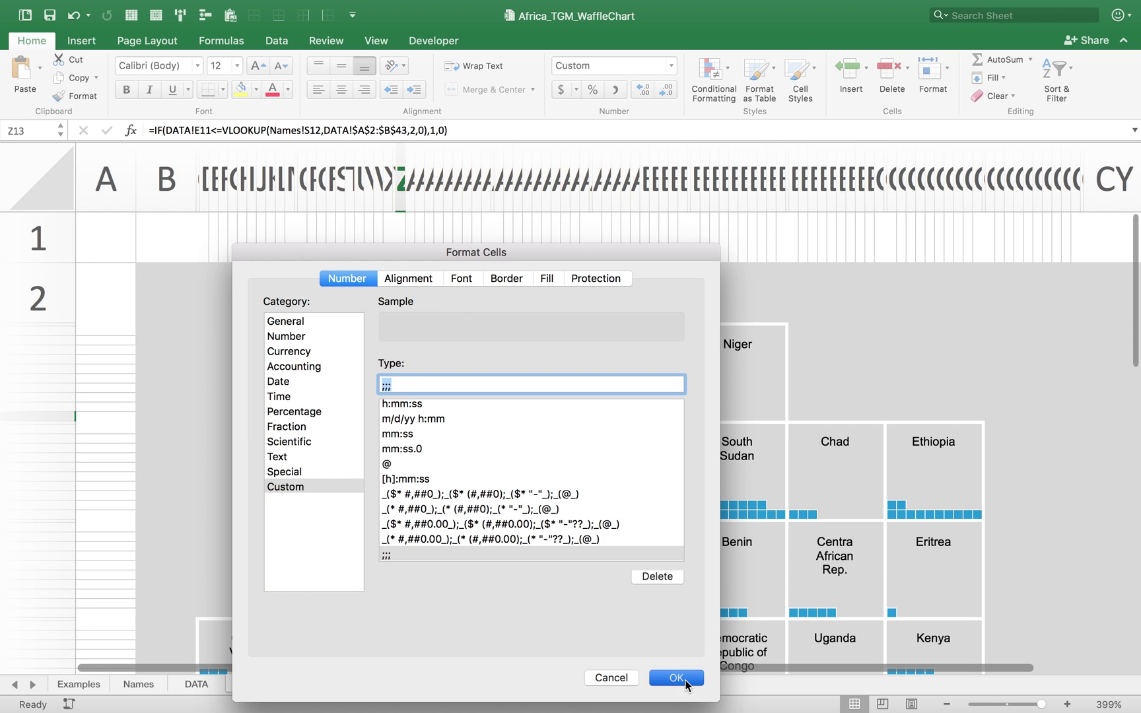
pyautogui.click(351, 368)
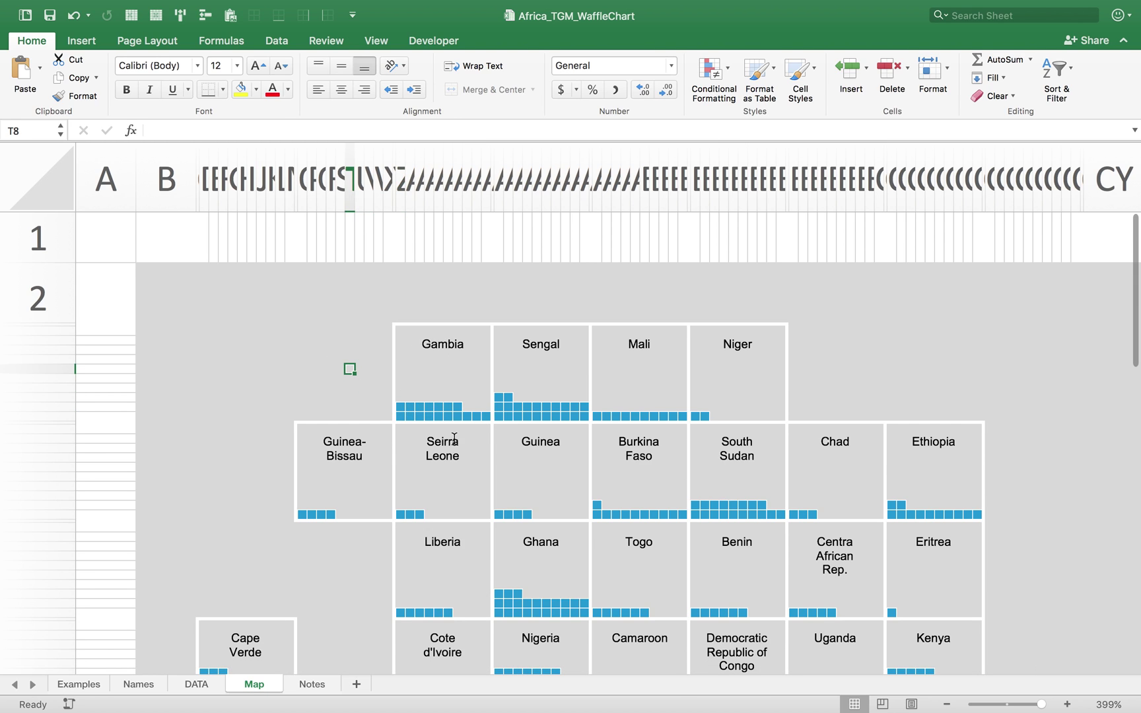
# - Set Gambia's DATA value to 50 and check its half-filled waffle tile on the Map
pyautogui.click(197, 684)
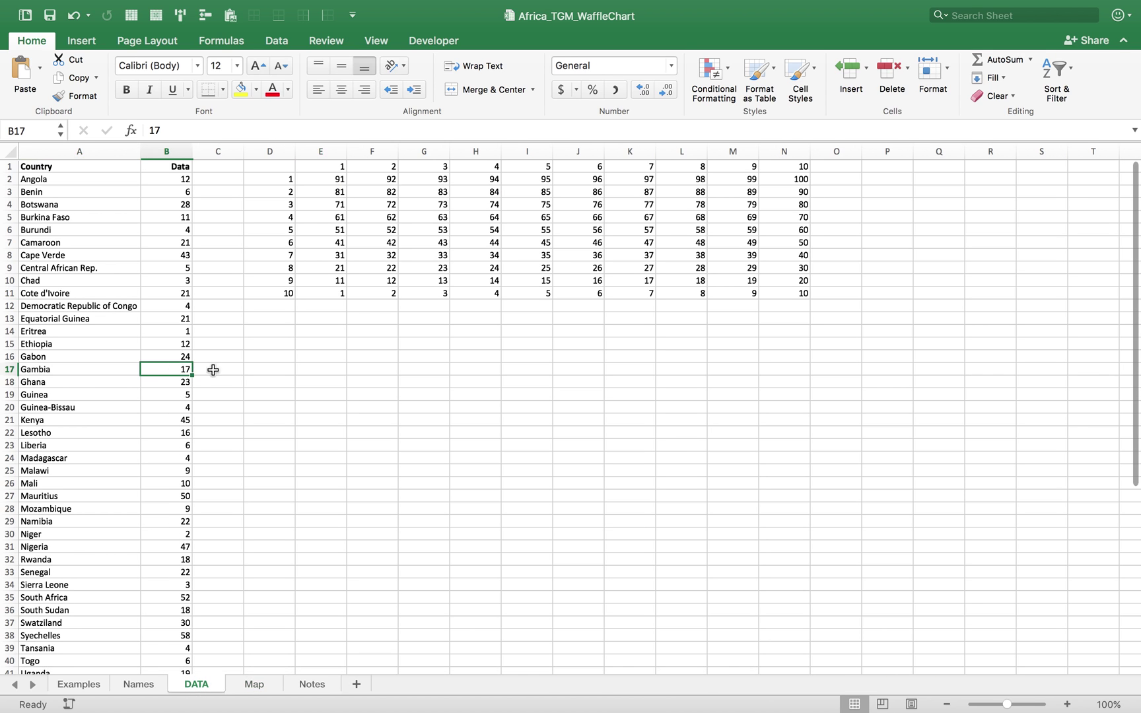
pyautogui.write('50')
pyautogui.press('Return')
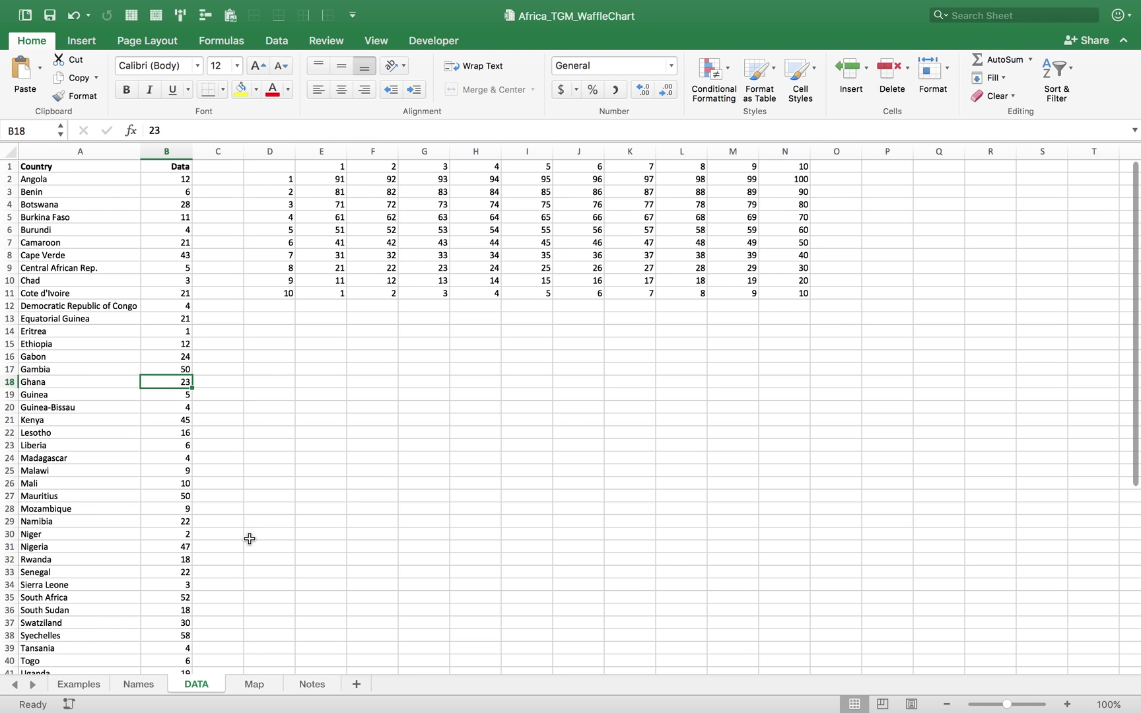
pyautogui.click(251, 681)
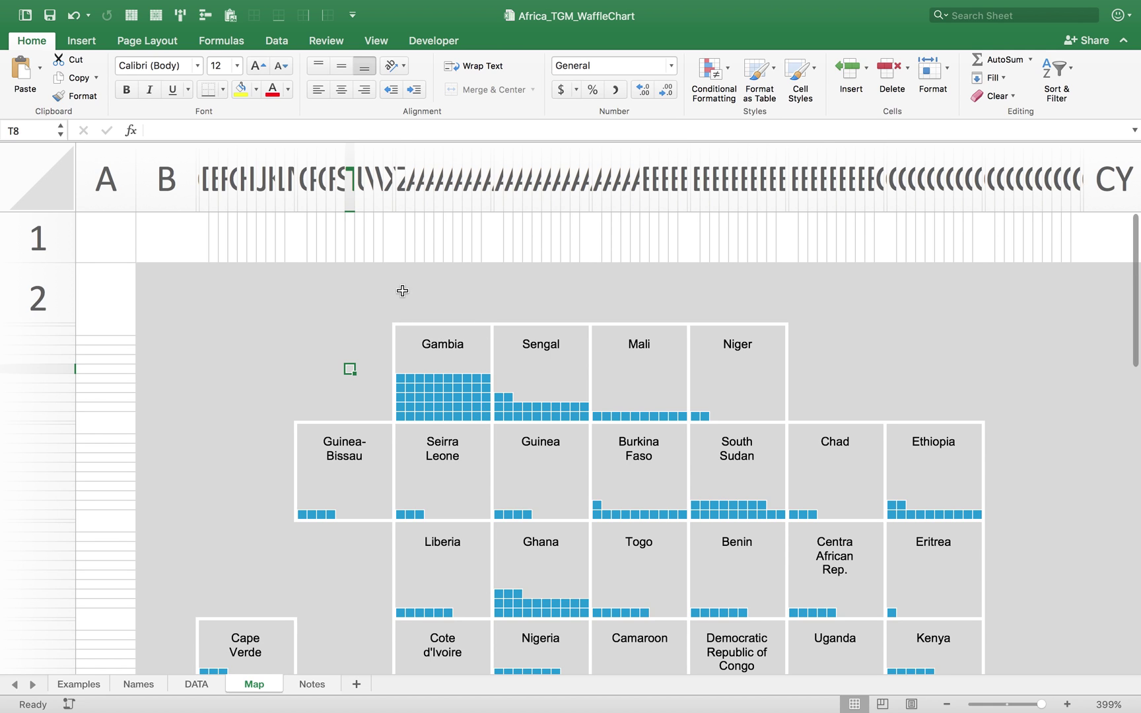
pyautogui.click(395, 185)
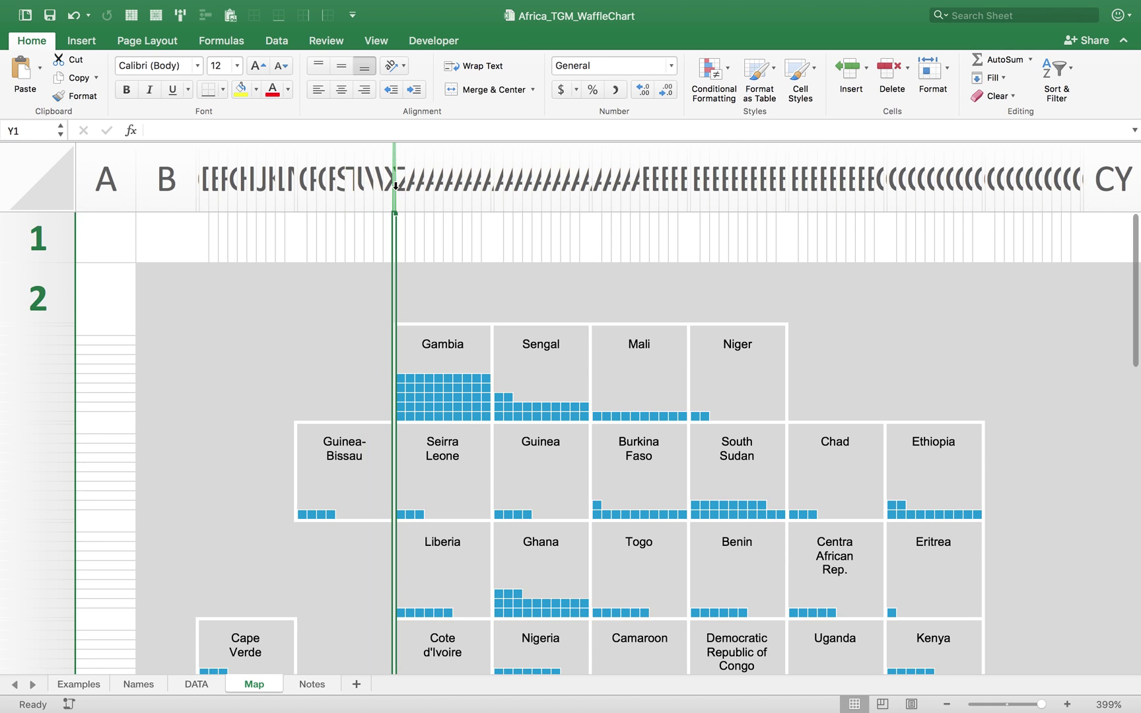
pyautogui.click(492, 176)
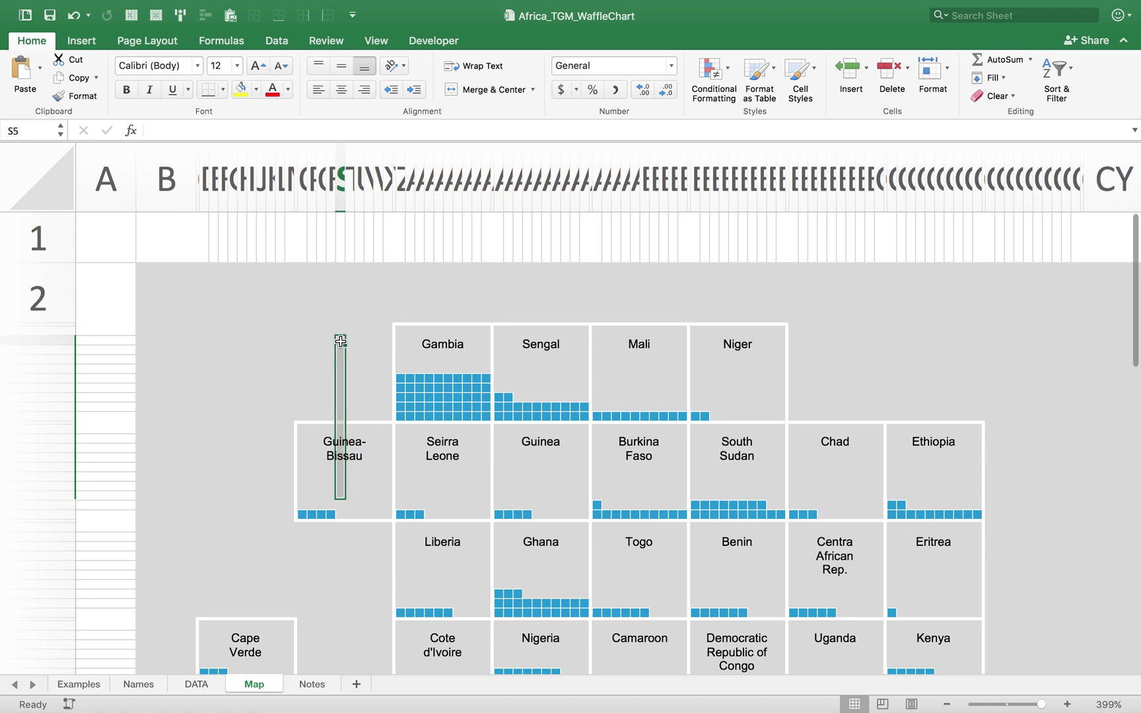
pyautogui.click(69, 325)
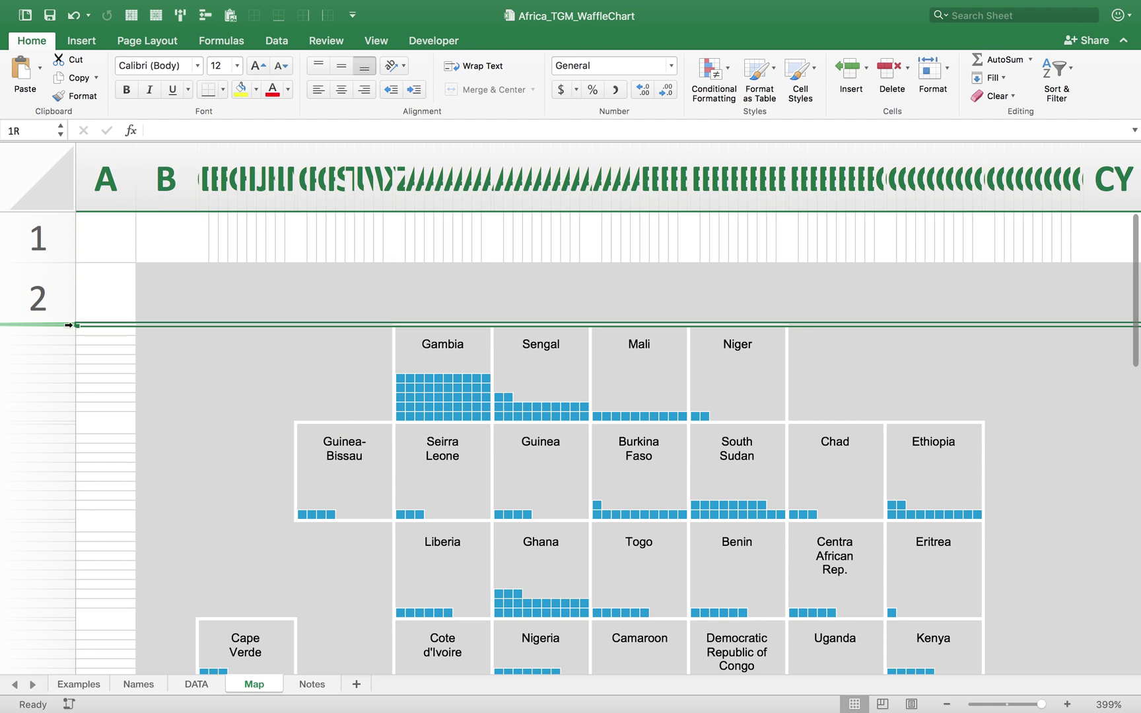
pyautogui.click(499, 355)
pyautogui.click(355, 344)
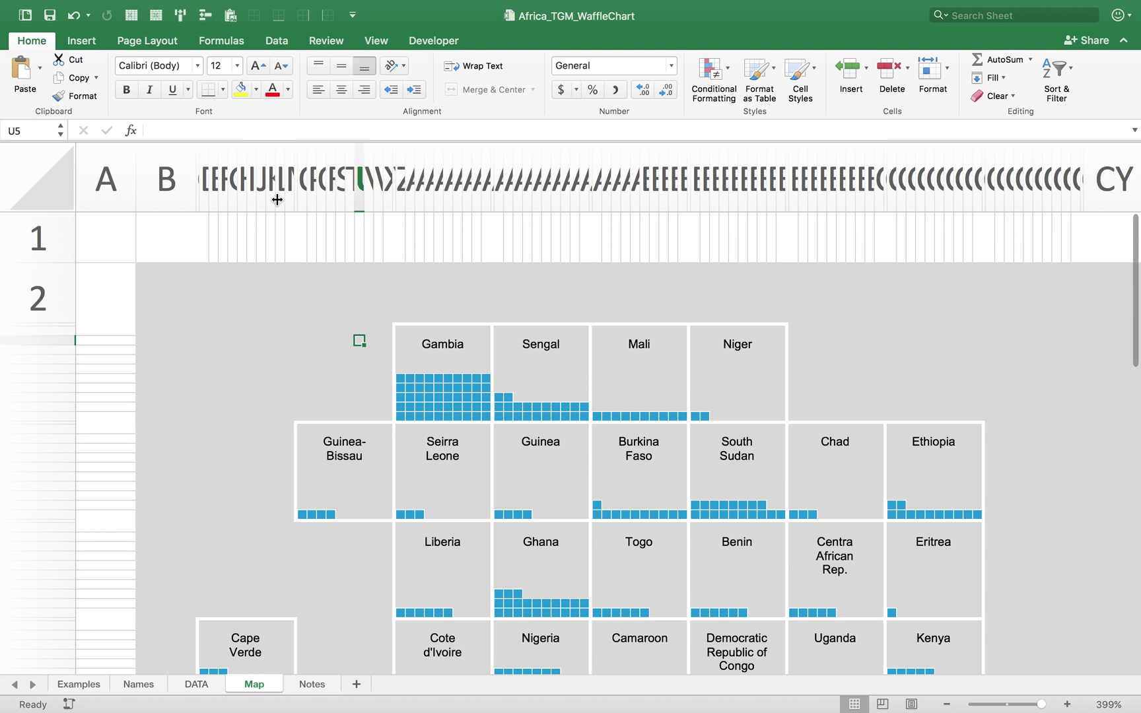
pyautogui.click(223, 90)
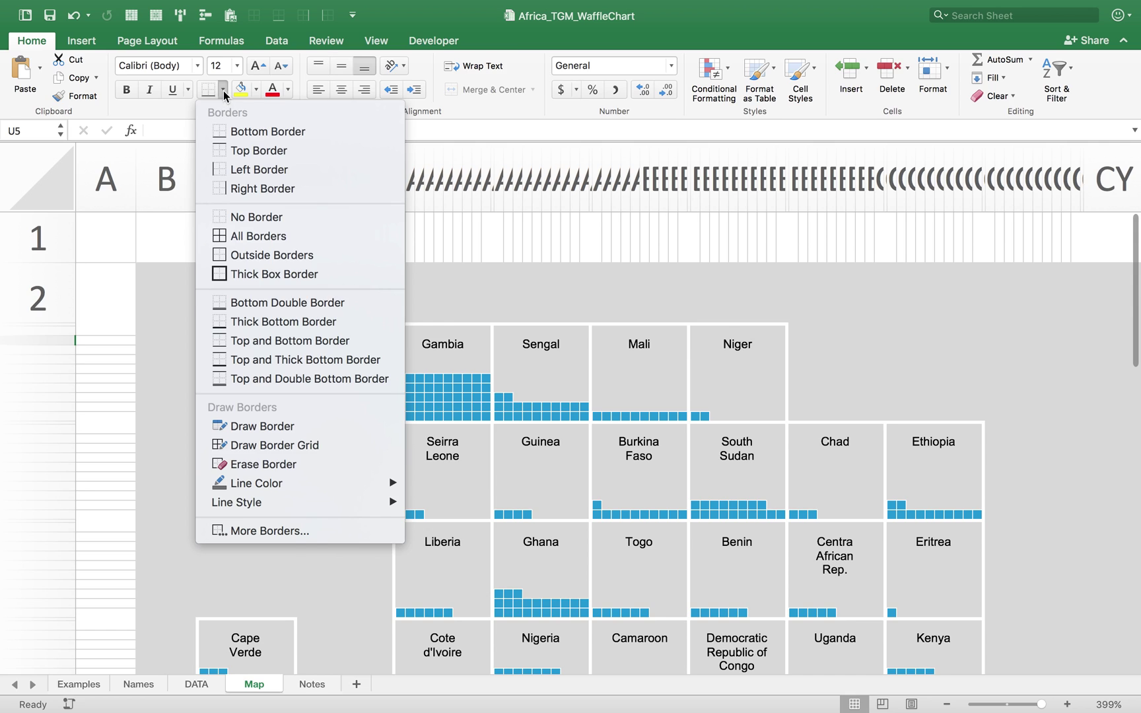
pyautogui.click(223, 90)
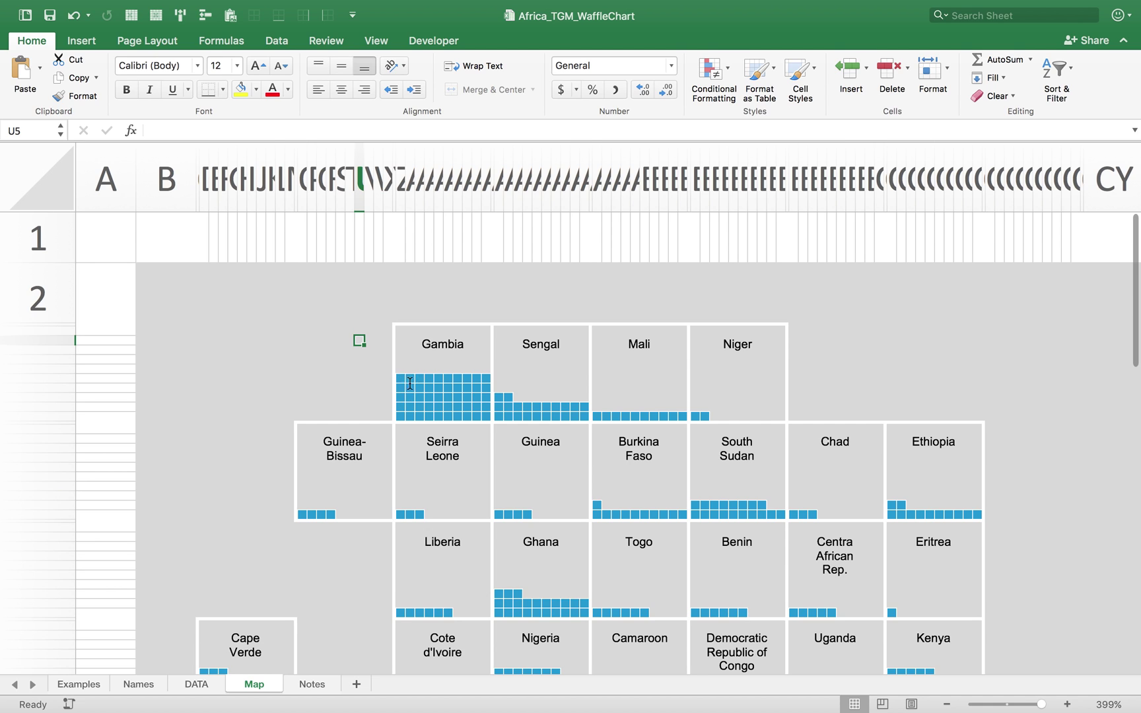
pyautogui.click(500, 397)
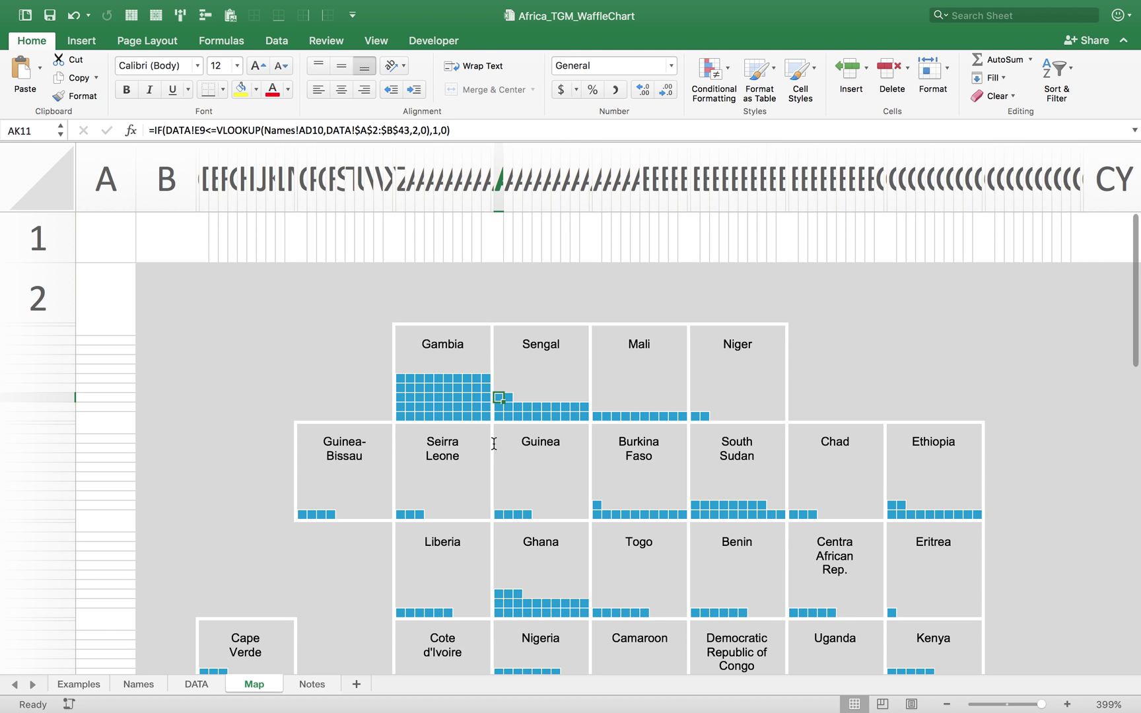
pyautogui.scroll(-10, 493, 439)
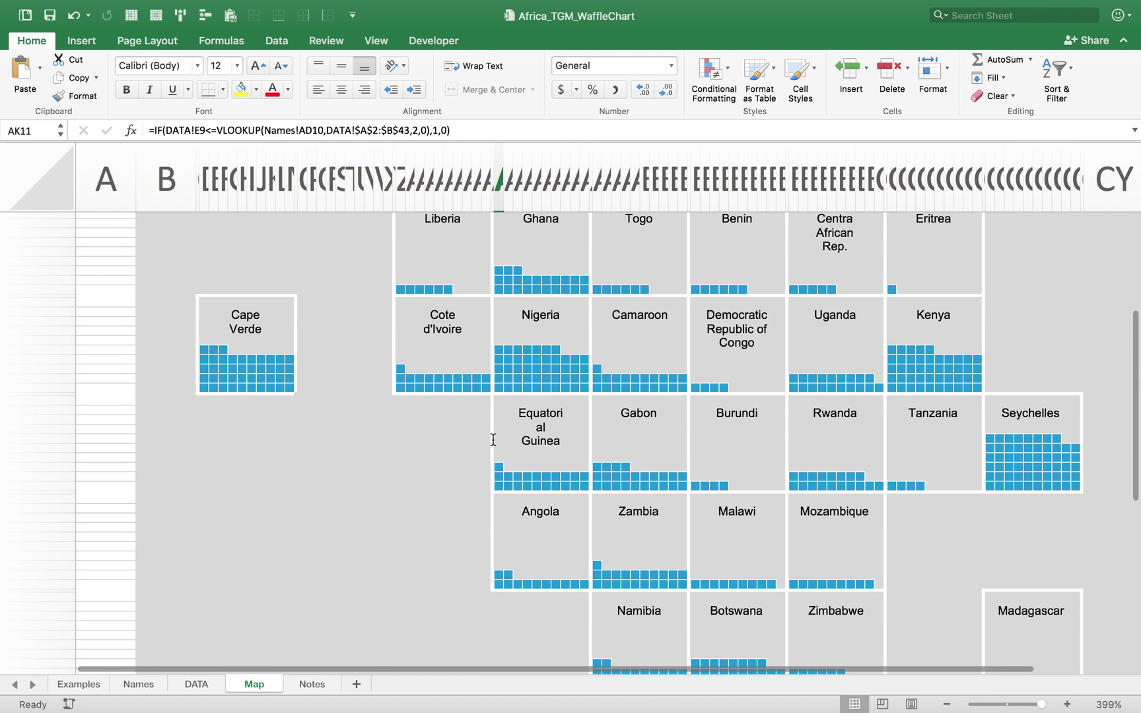
pyautogui.keyDown('ctrl'); pyautogui.scroll(-5, 493, 439); pyautogui.keyUp('ctrl')
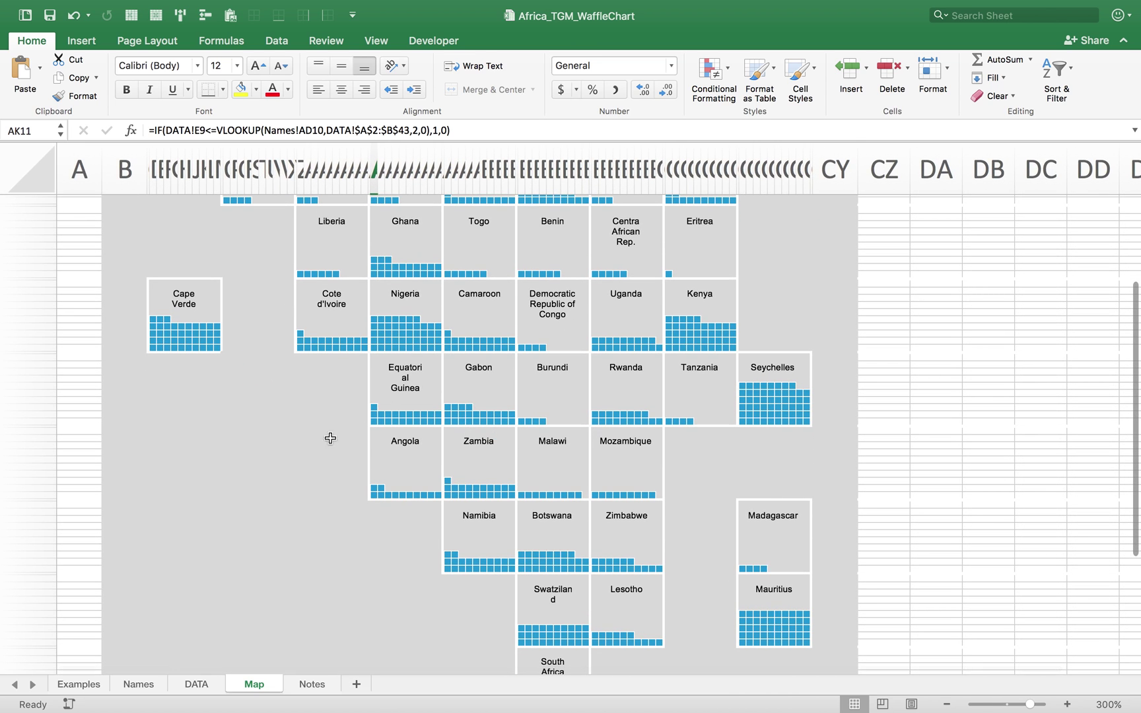
pyautogui.scroll(2, 299, 394)
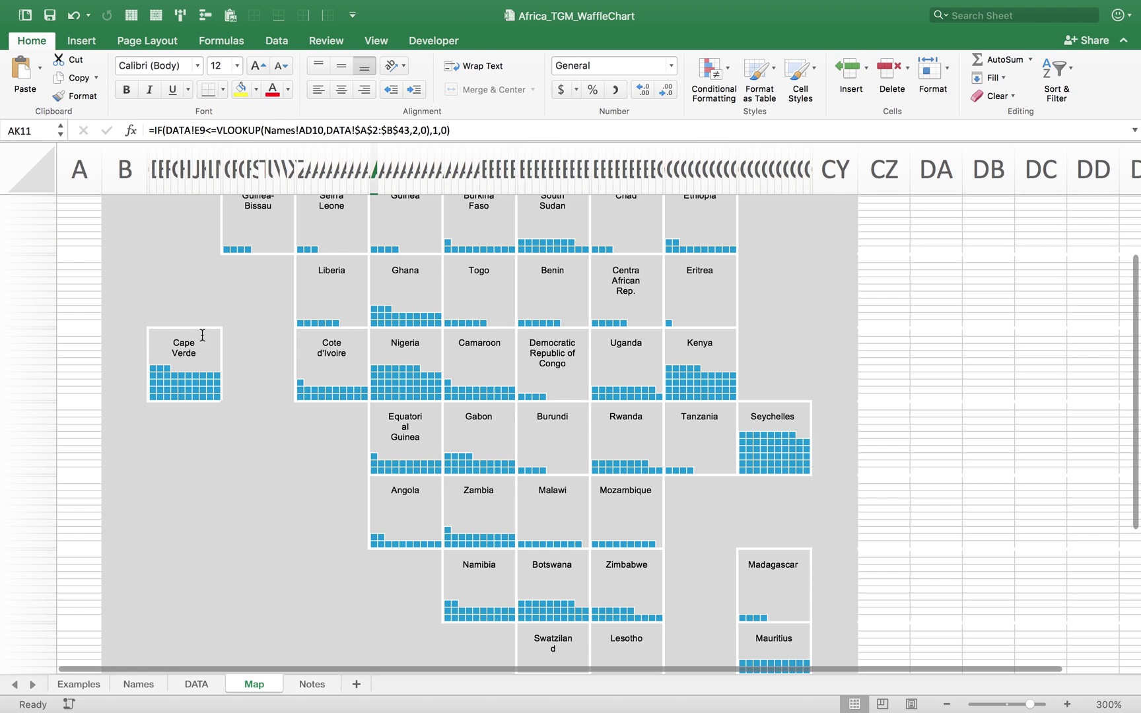
pyautogui.scroll(-2, 676, 504)
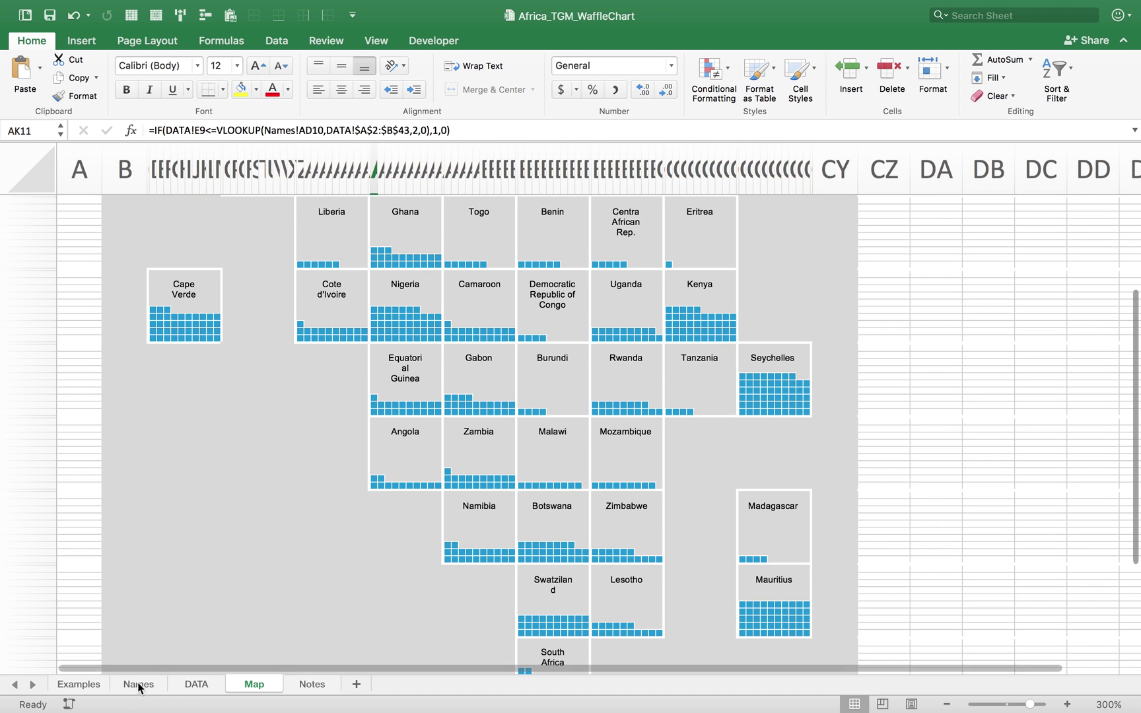
pyautogui.click(89, 689)
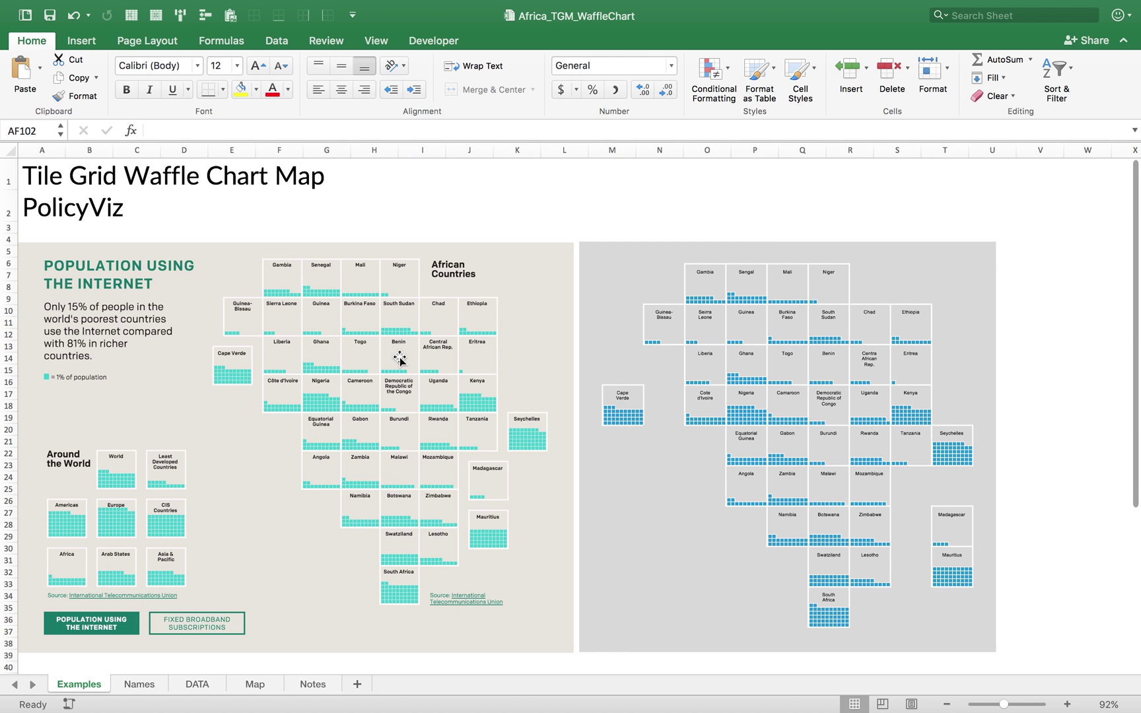
# - Move to the US_TGM_WaffleChart workbook's Map sheet with Ctrl+Right
pyautogui.hotkey('ctrl', 'Right')
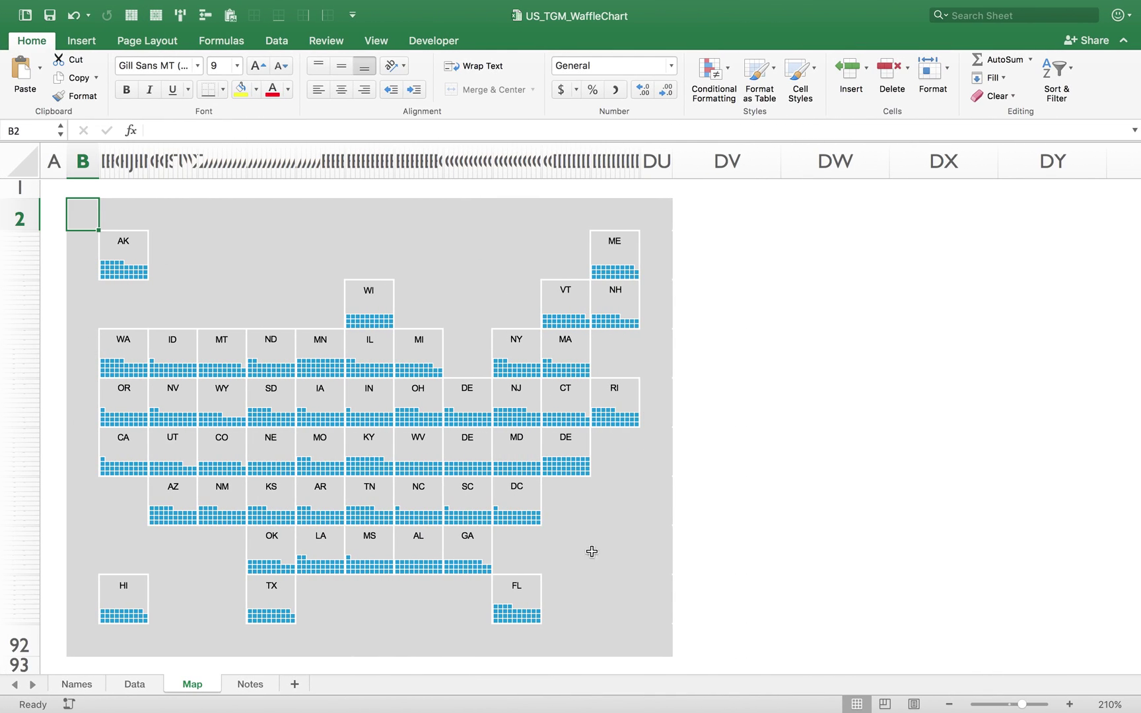
# - Change the Data sheet's A1 header from Country to State, then view the US Map sheet
pyautogui.click(86, 687)
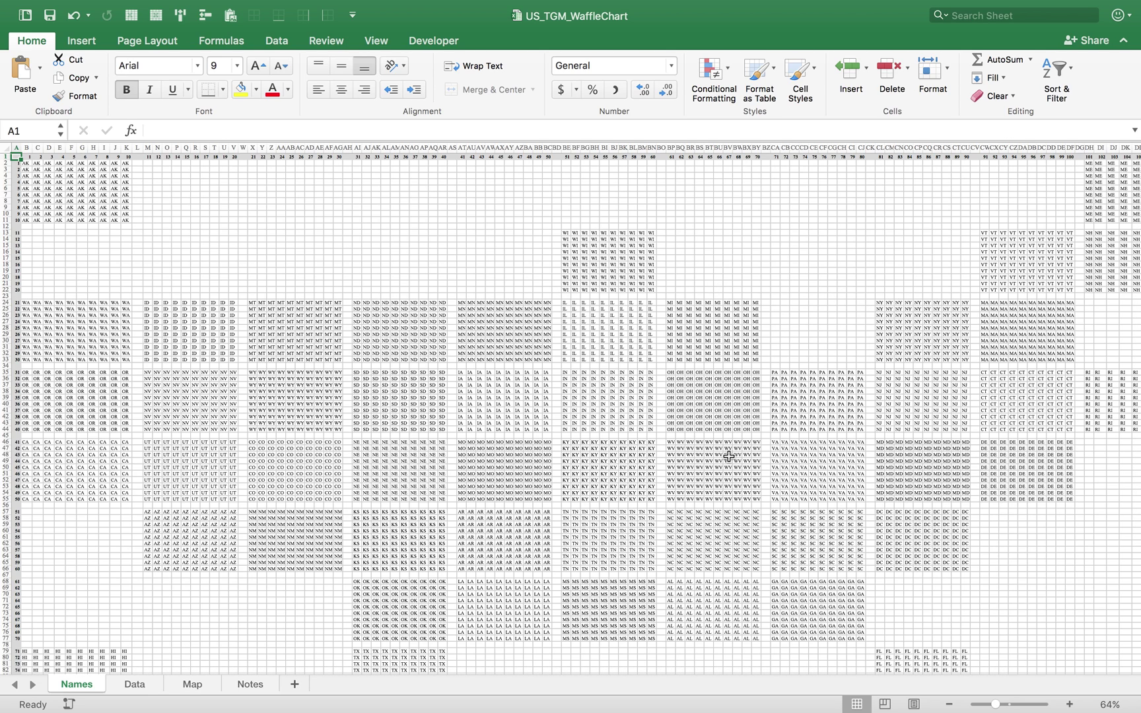
pyautogui.click(141, 684)
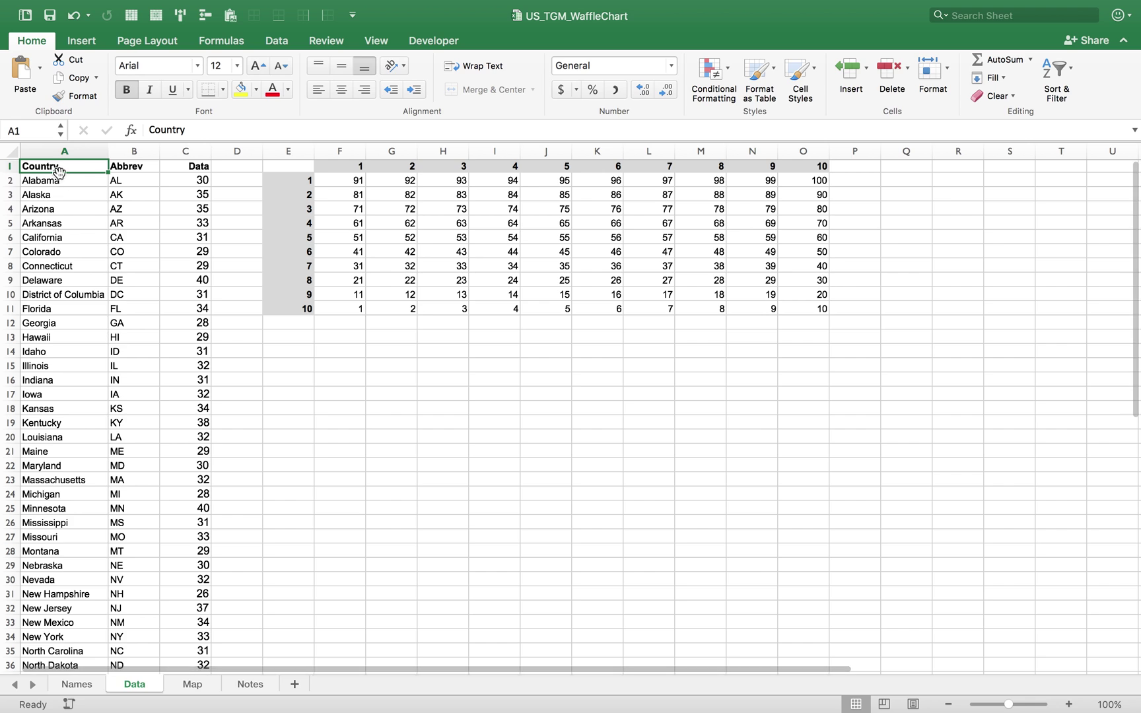
pyautogui.write('State')
pyautogui.press('Return')
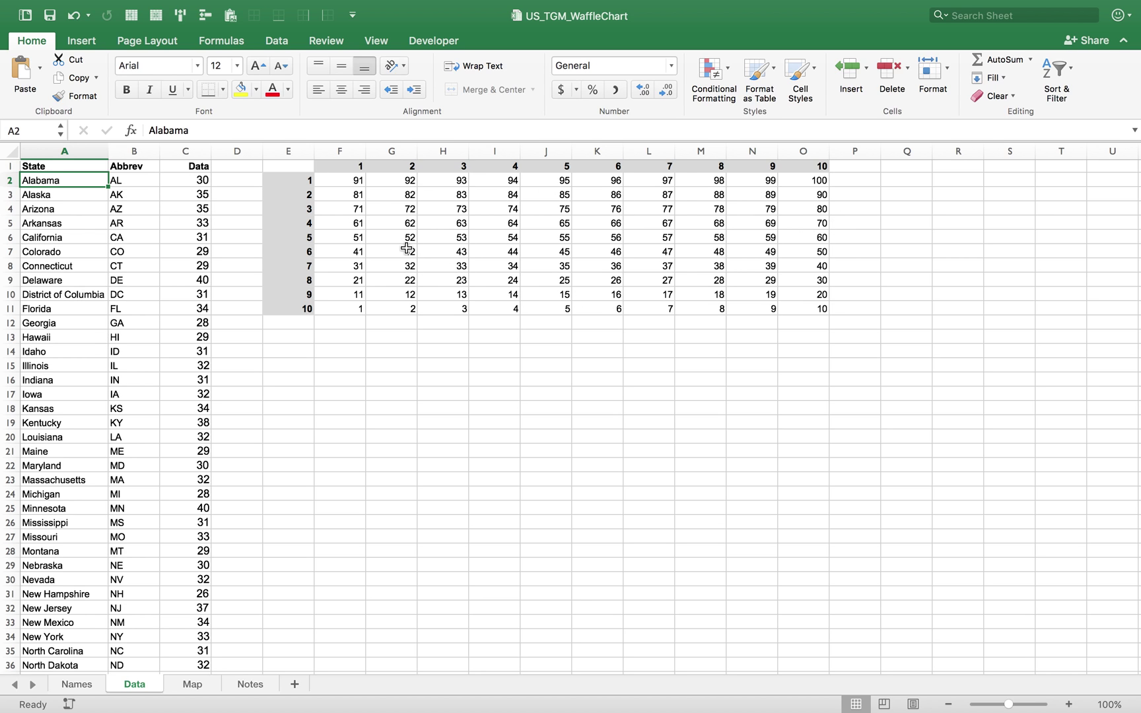
pyautogui.click(192, 684)
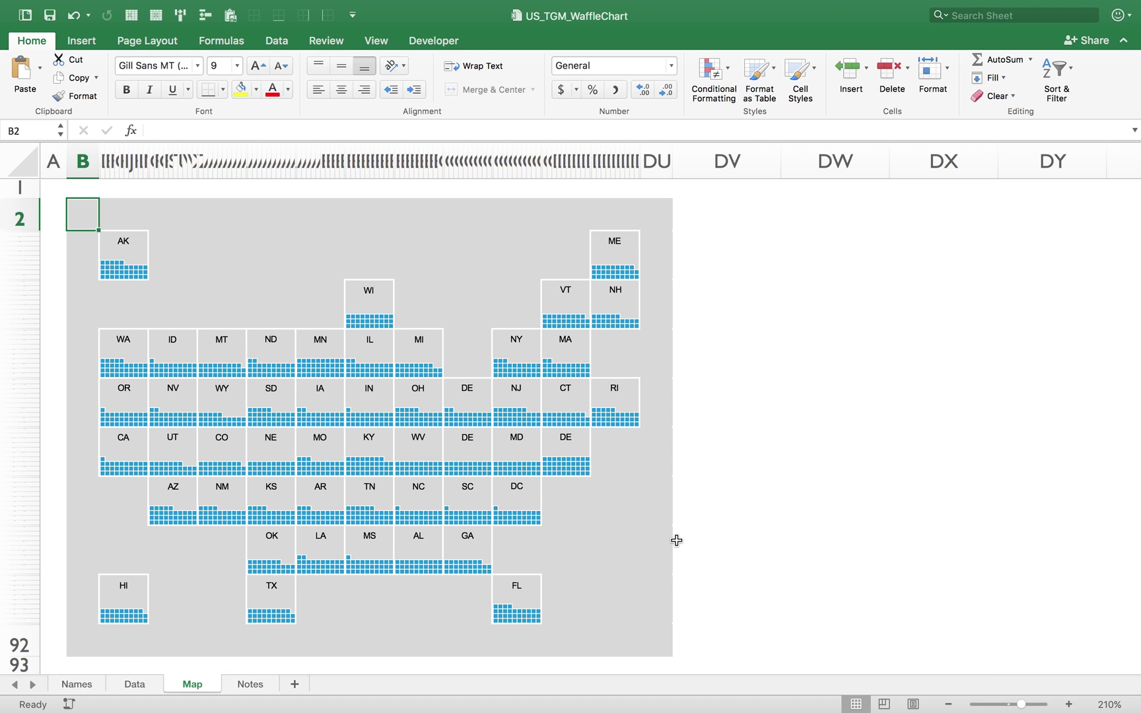
# - In the 'w Data Validation' workbook, preview Obesity Rate and Health Uninsurance Rate from B2's dropdown
pyautogui.hotkey('ctrl', 'Right')
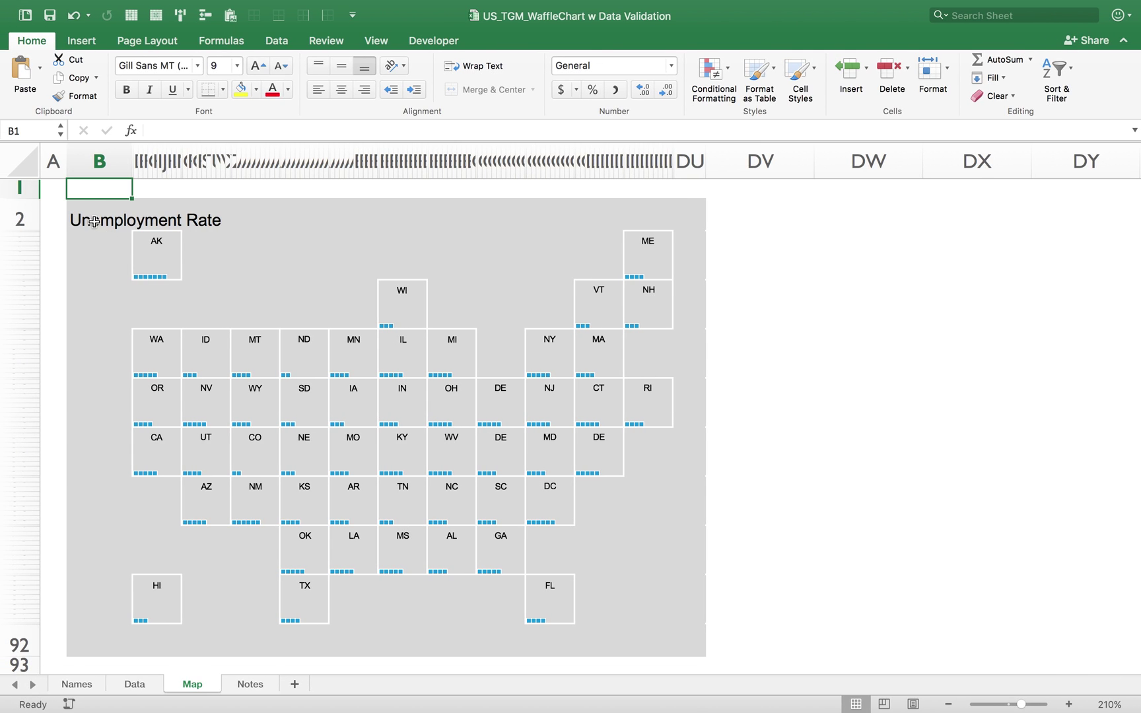
pyautogui.click(94, 222)
pyautogui.click(139, 223)
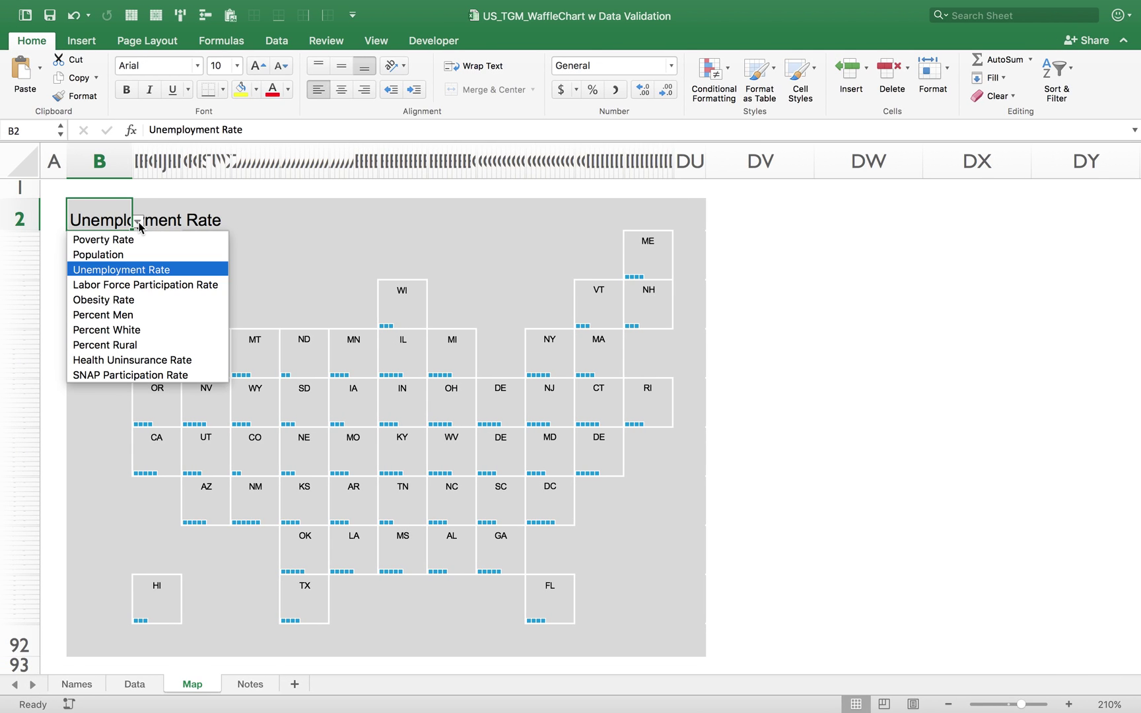
pyautogui.click(113, 297)
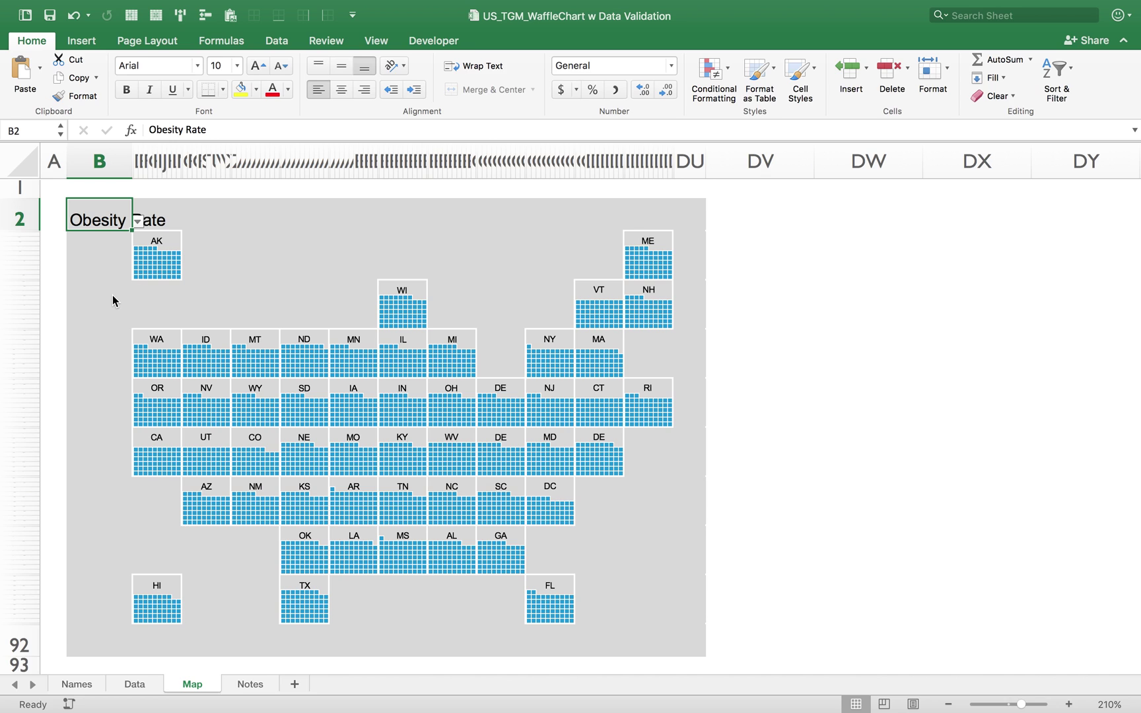
pyautogui.click(137, 223)
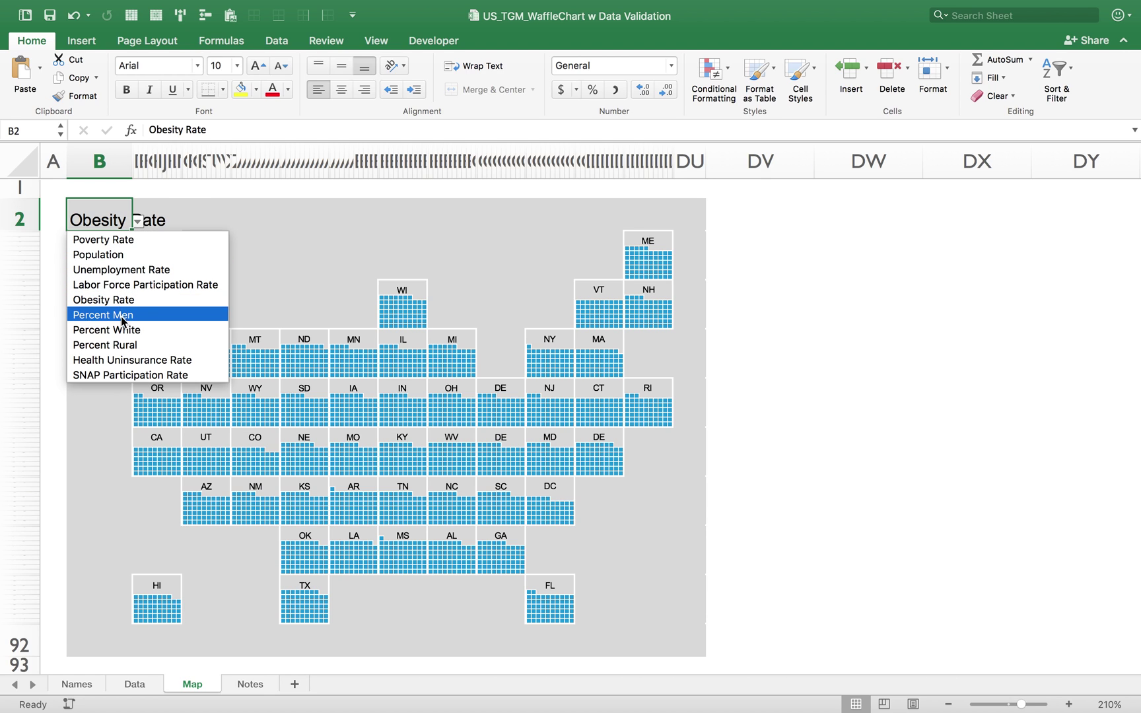
pyautogui.click(122, 361)
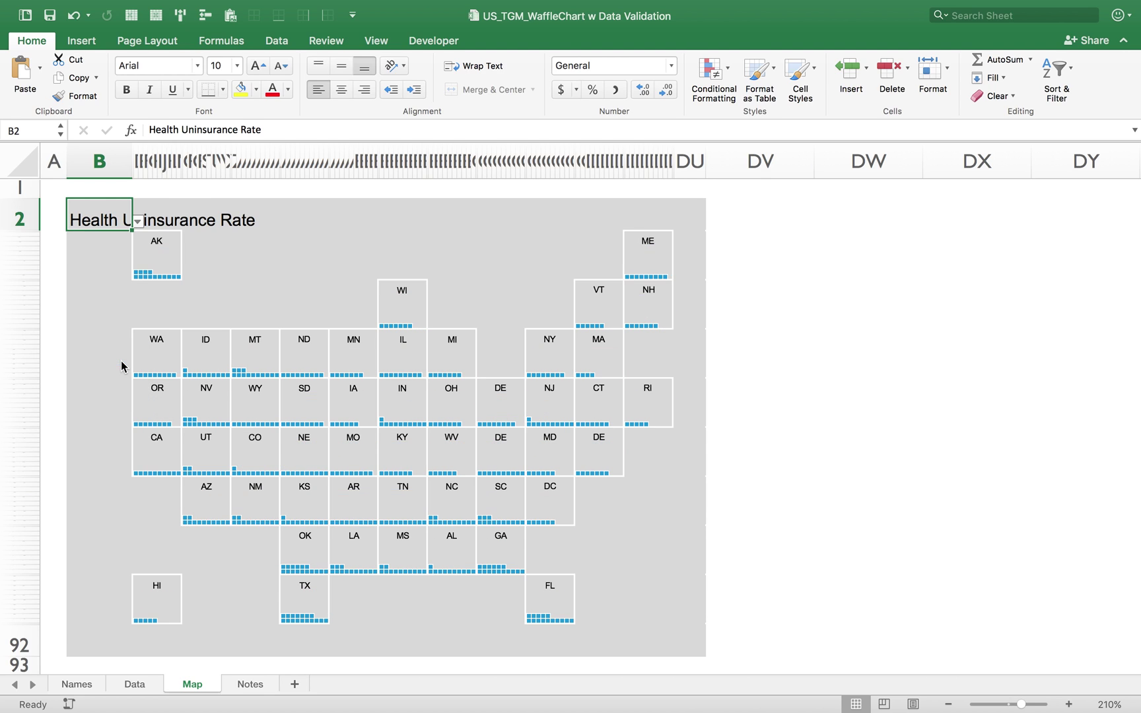
# - Switch B2 to Poverty Rate, then Unemployment Rate, and view the Names sheet
pyautogui.click(135, 222)
pyautogui.click(128, 241)
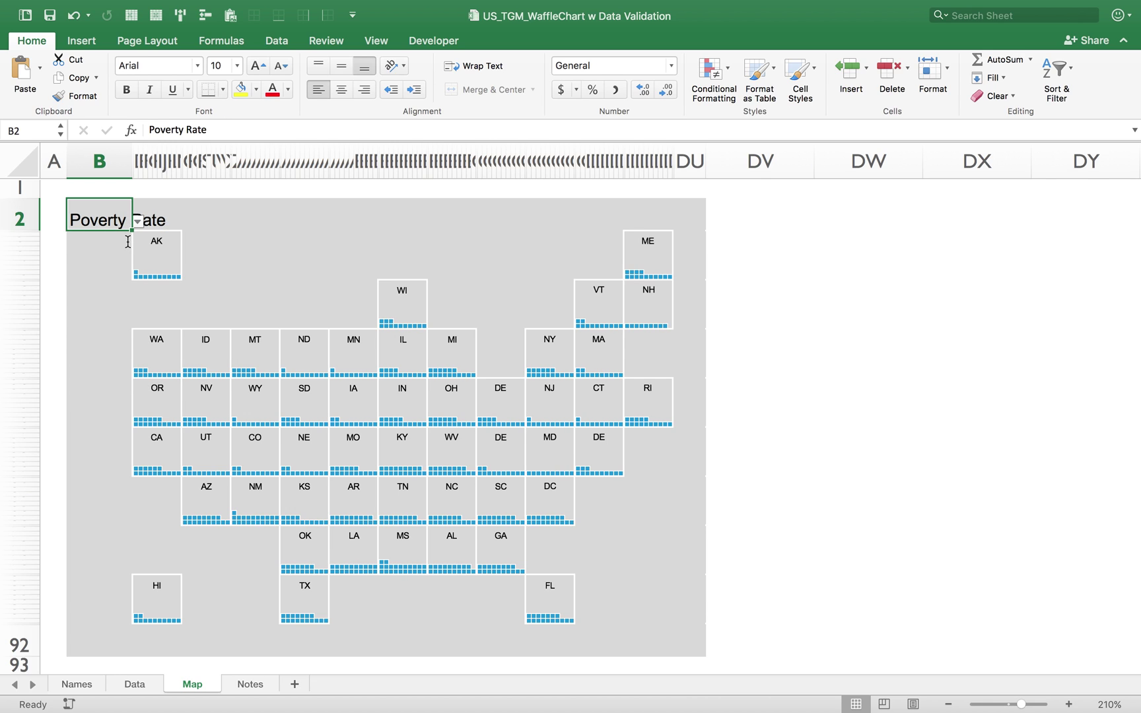
pyautogui.click(138, 224)
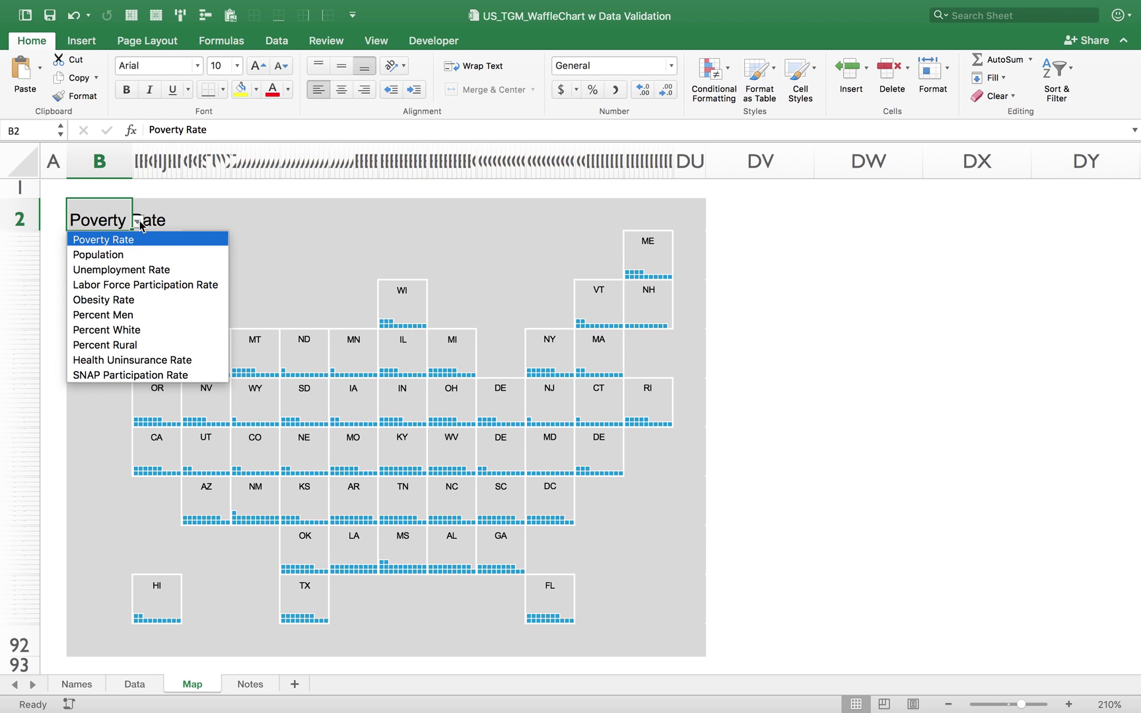
pyautogui.click(136, 271)
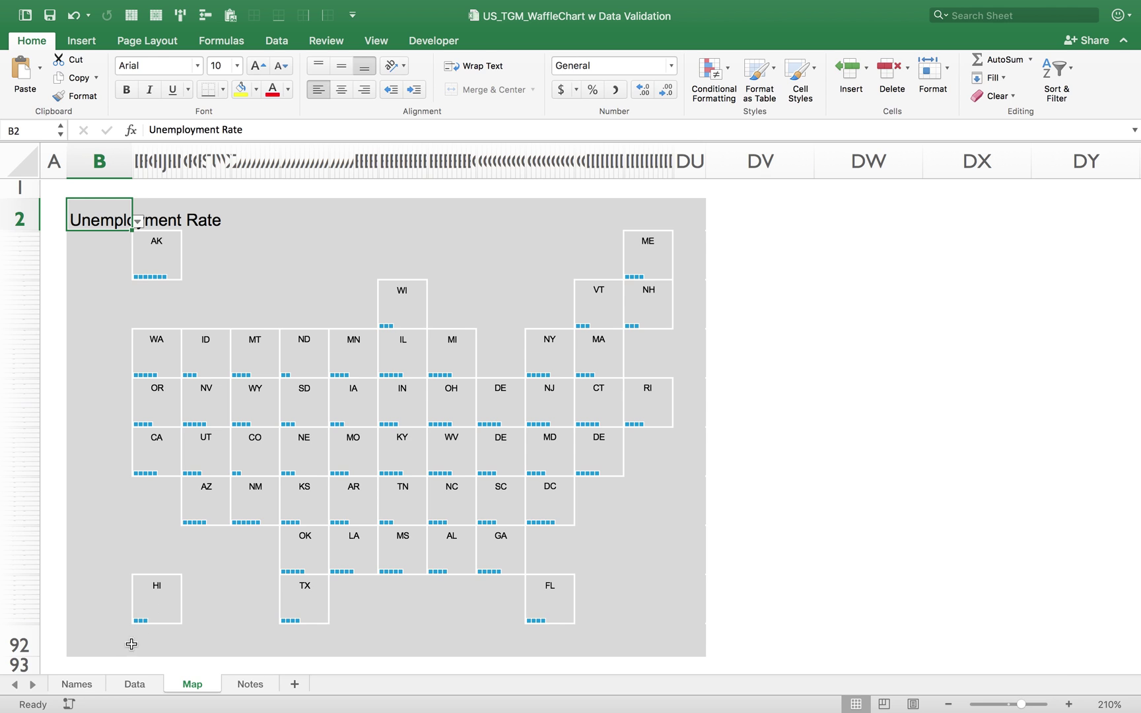
pyautogui.click(78, 684)
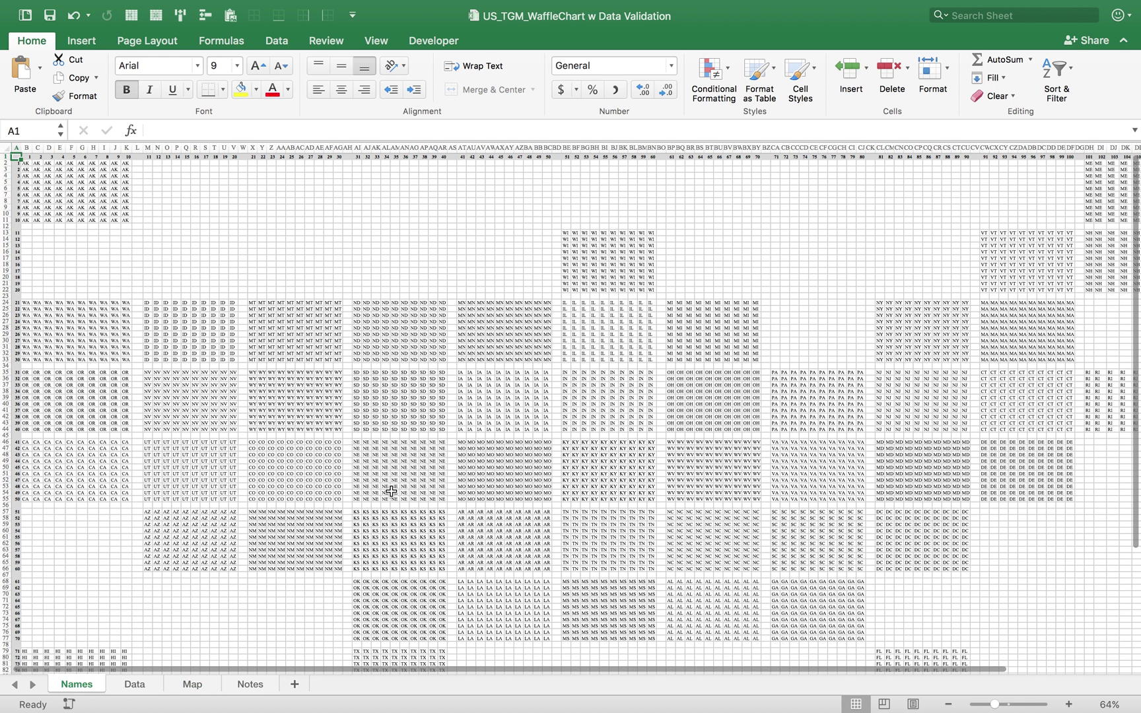
# - On the Data sheet, select the state metrics lookup table spanning columns E to P
pyautogui.click(135, 684)
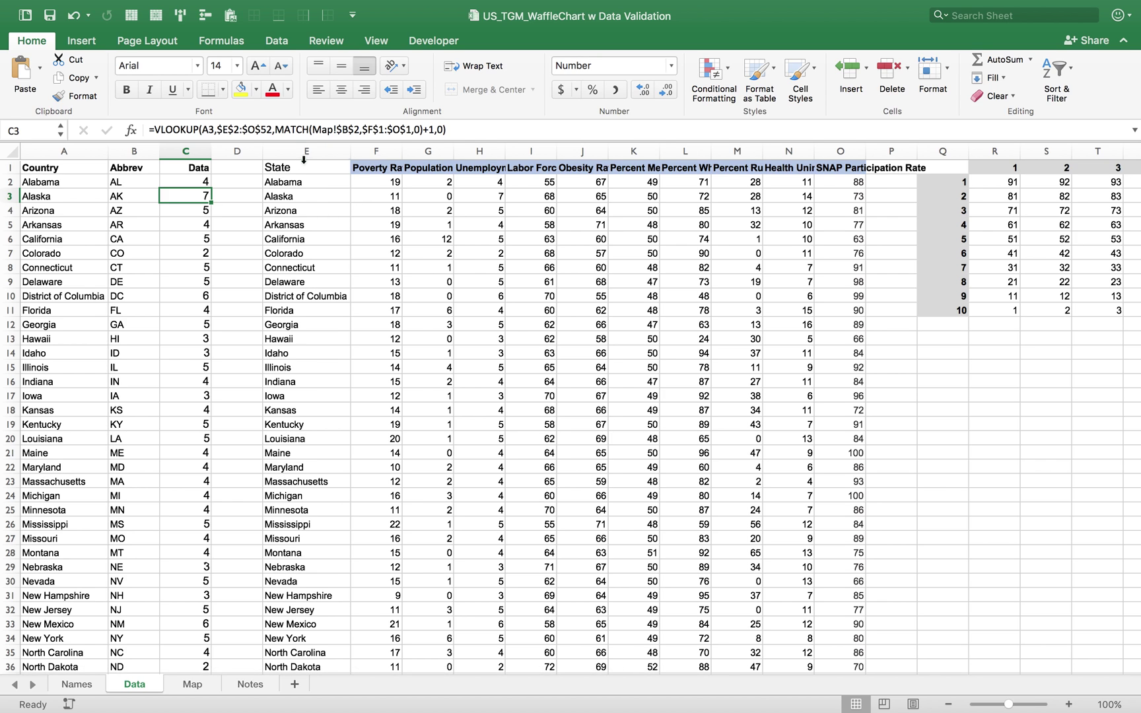
pyautogui.moveTo(307, 151); pyautogui.dragTo(852, 152)
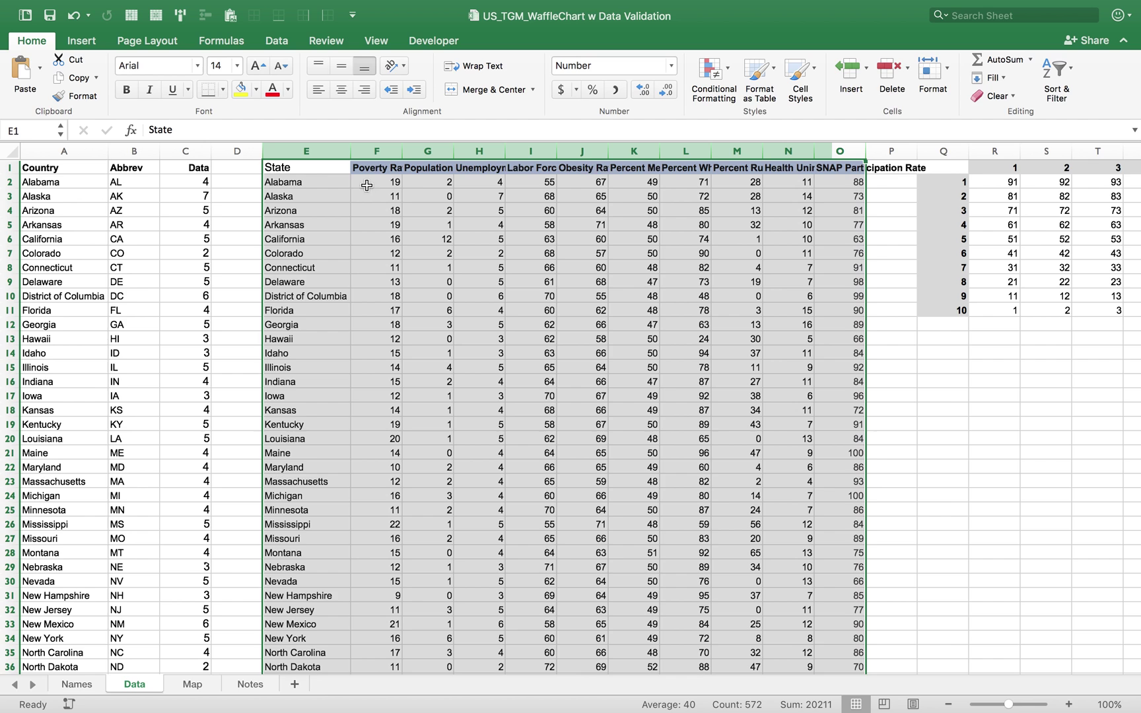
pyautogui.moveTo(377, 152); pyautogui.dragTo(845, 152)
pyautogui.click(307, 150)
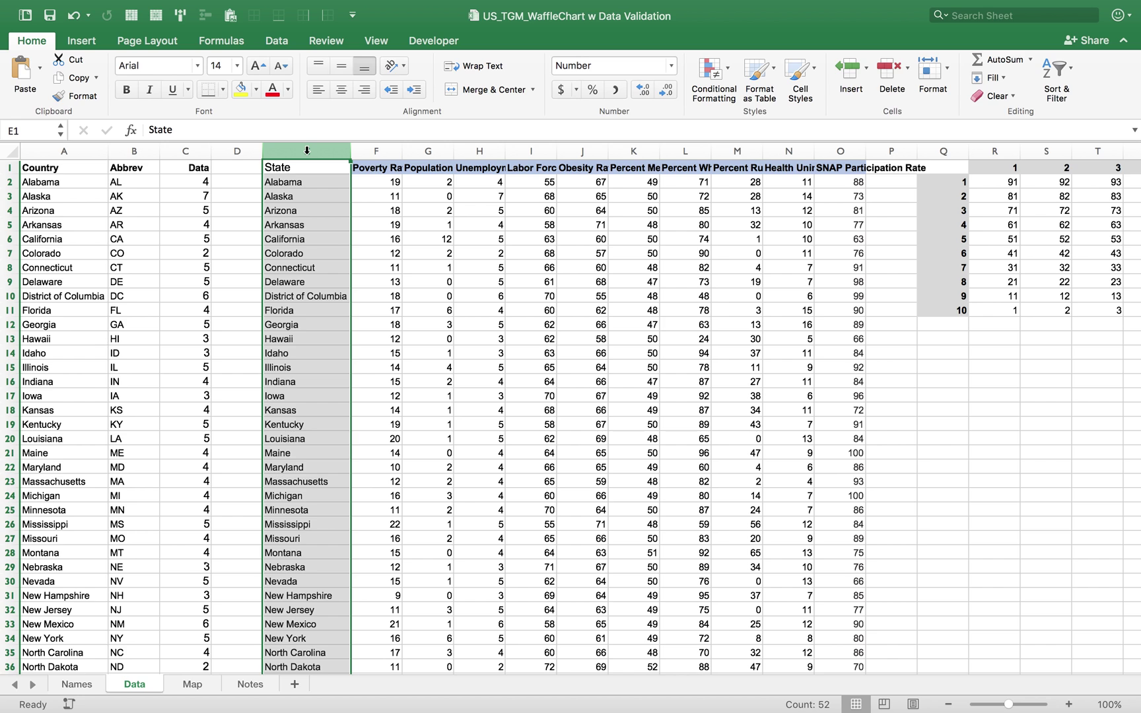
pyautogui.moveTo(307, 151); pyautogui.dragTo(885, 151)
# - Inspect the Data lookup formula in C2, then return to the Map sheet
pyautogui.click(300, 191)
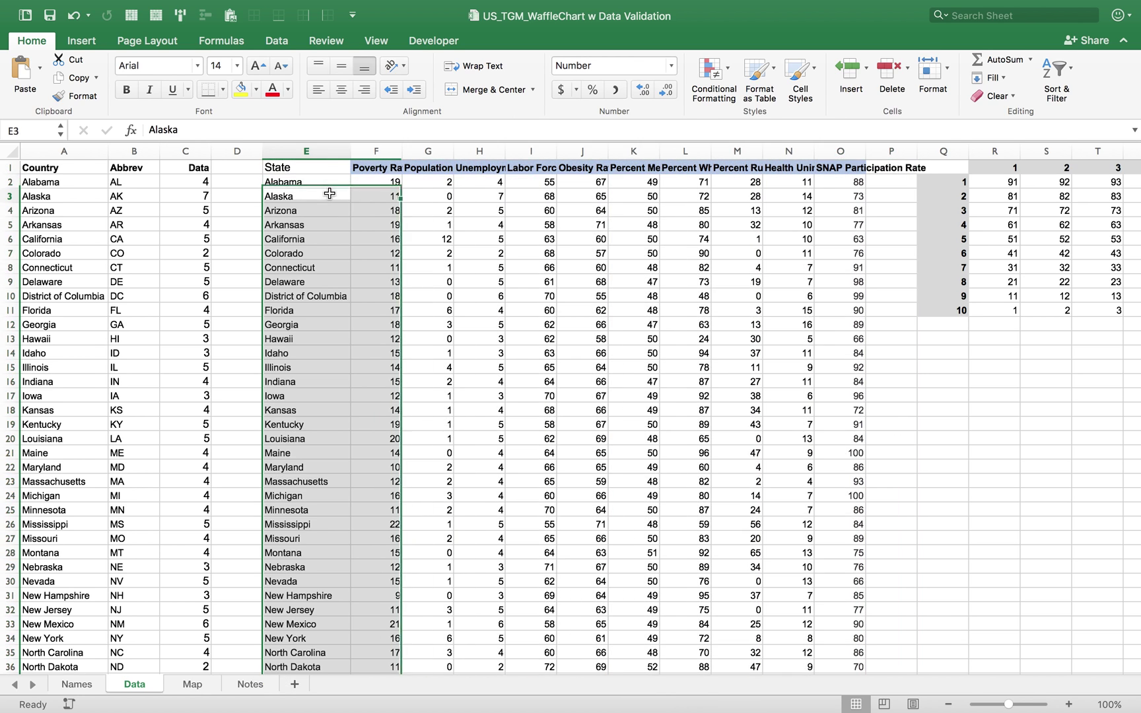
pyautogui.click(202, 184)
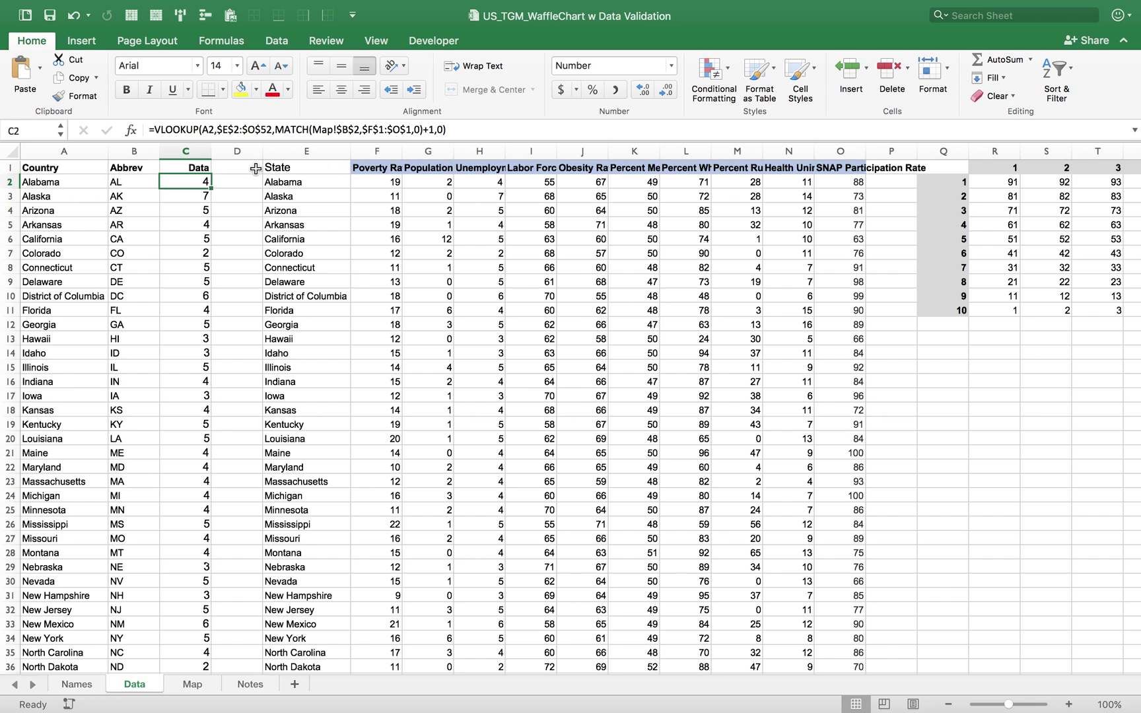
pyautogui.click(192, 685)
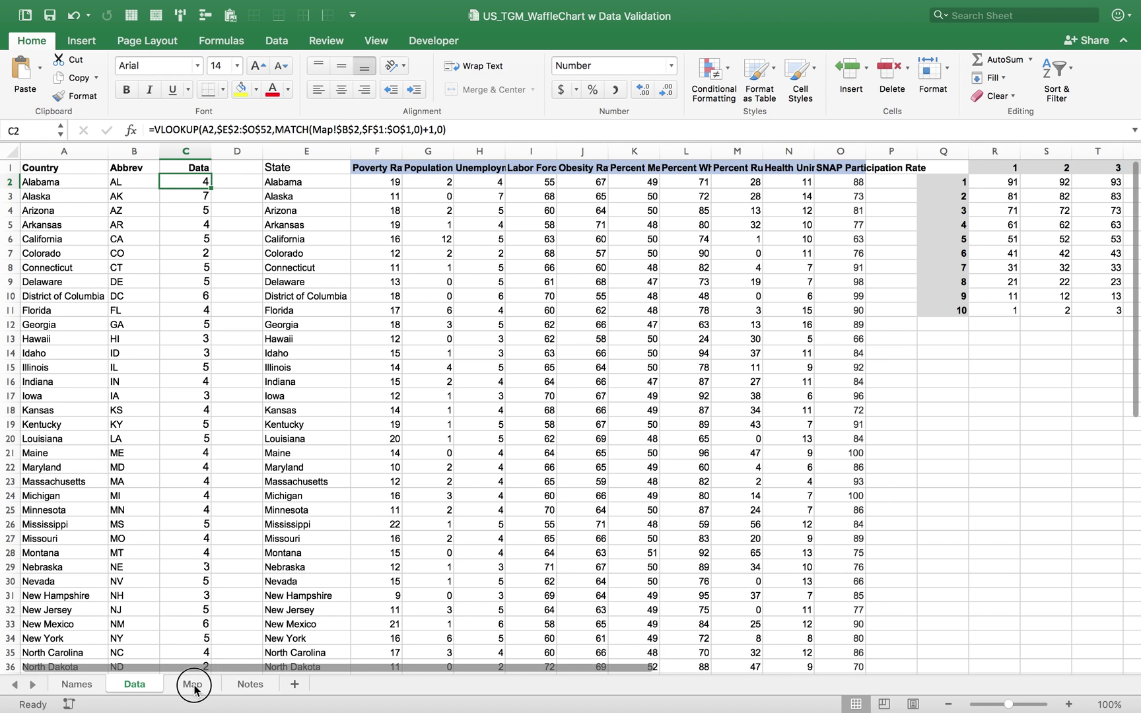
# - Try Population, then set B2's map variable to Labor Force Participation Rate
pyautogui.click(137, 222)
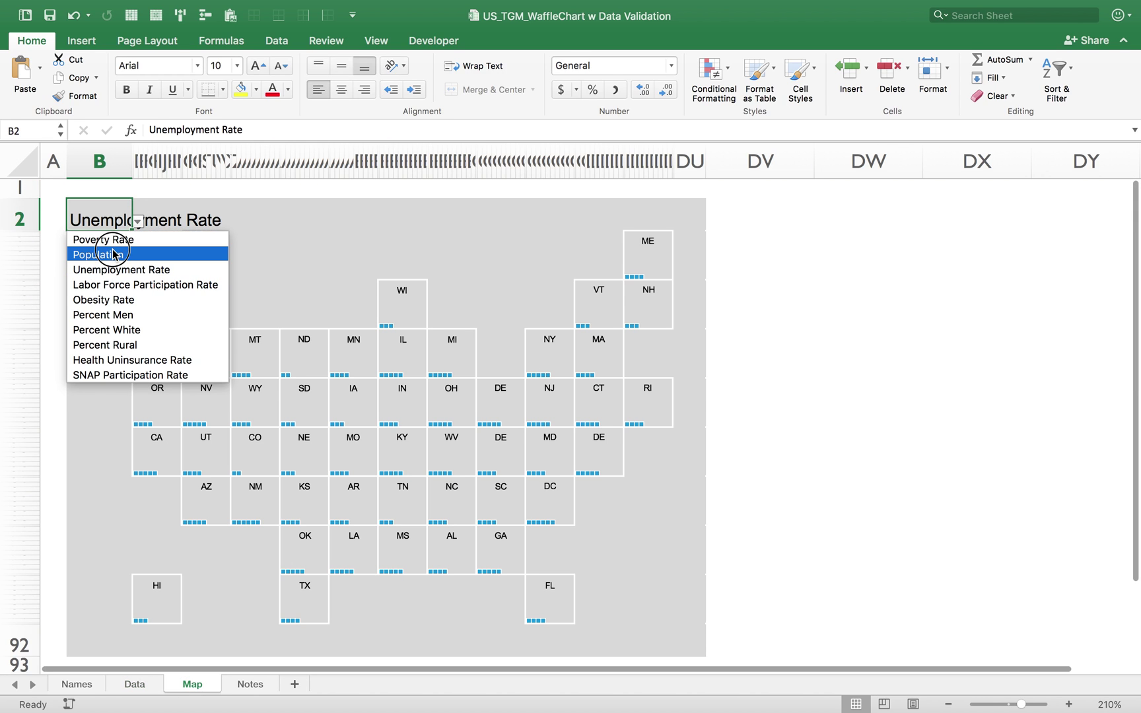
pyautogui.click(115, 254)
pyautogui.click(137, 222)
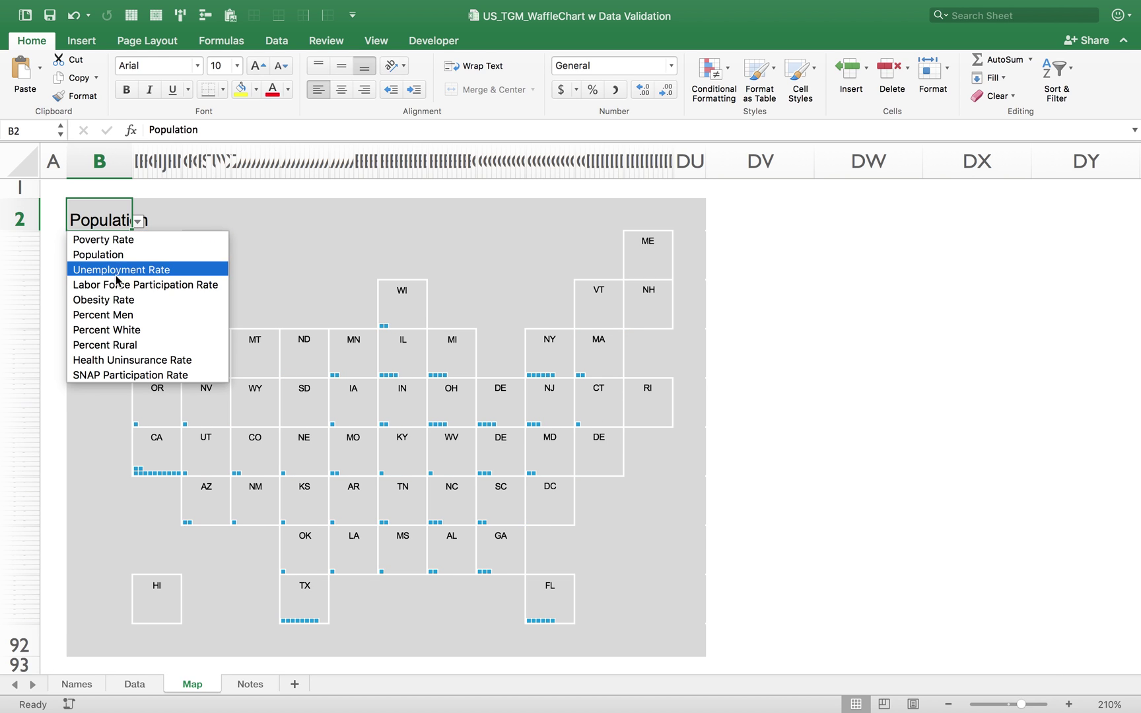
pyautogui.click(115, 283)
# - On the Data sheet, review C2's =VLOOKUP(A2,$E$2:$O$52,MATCH(Map!$B$2,$F$1:$O$1,0)+1,0) formula
pyautogui.rightClick(134, 684)
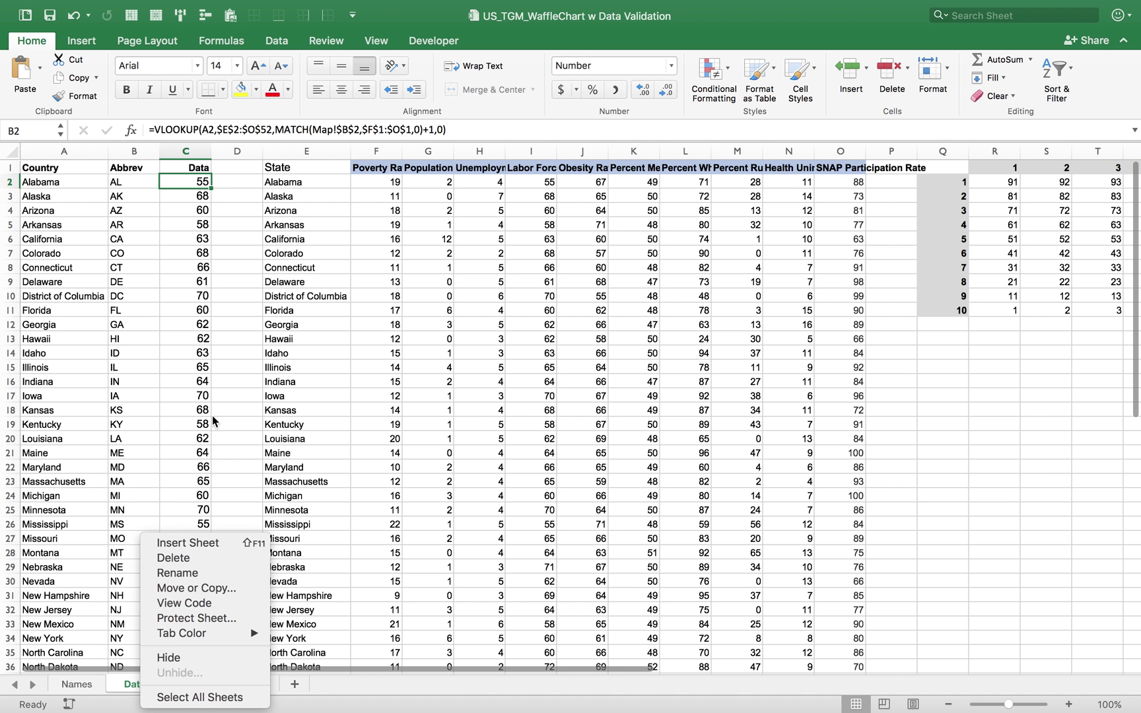
pyautogui.click(198, 181)
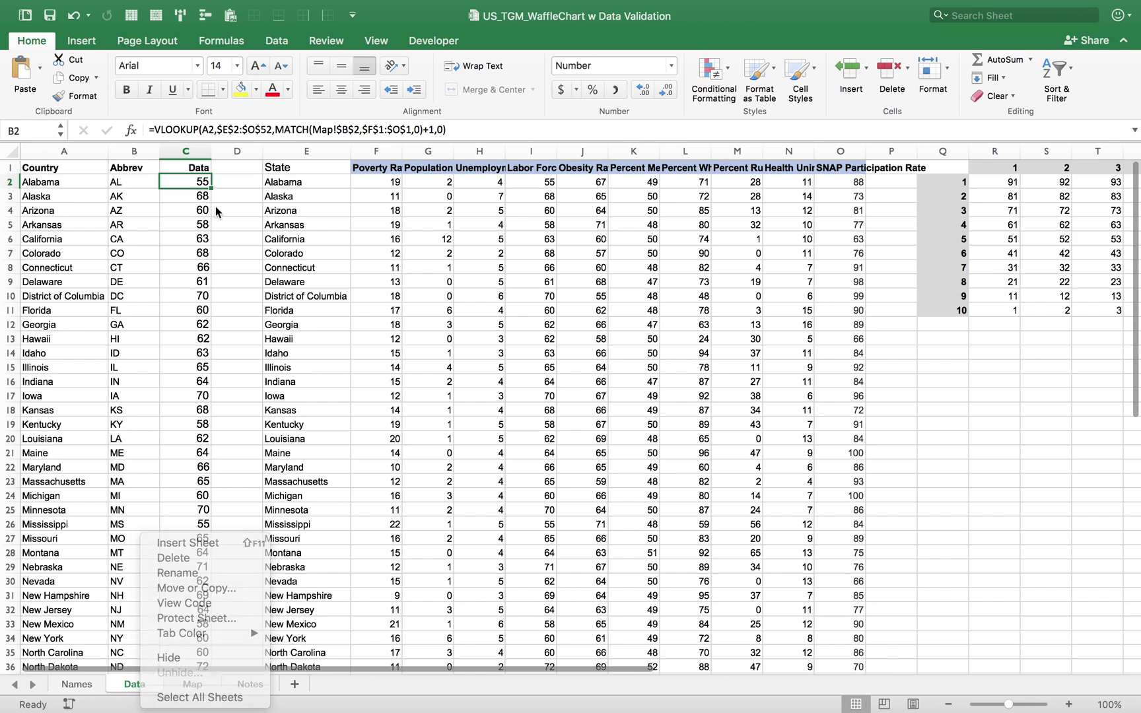
pyautogui.click(214, 128)
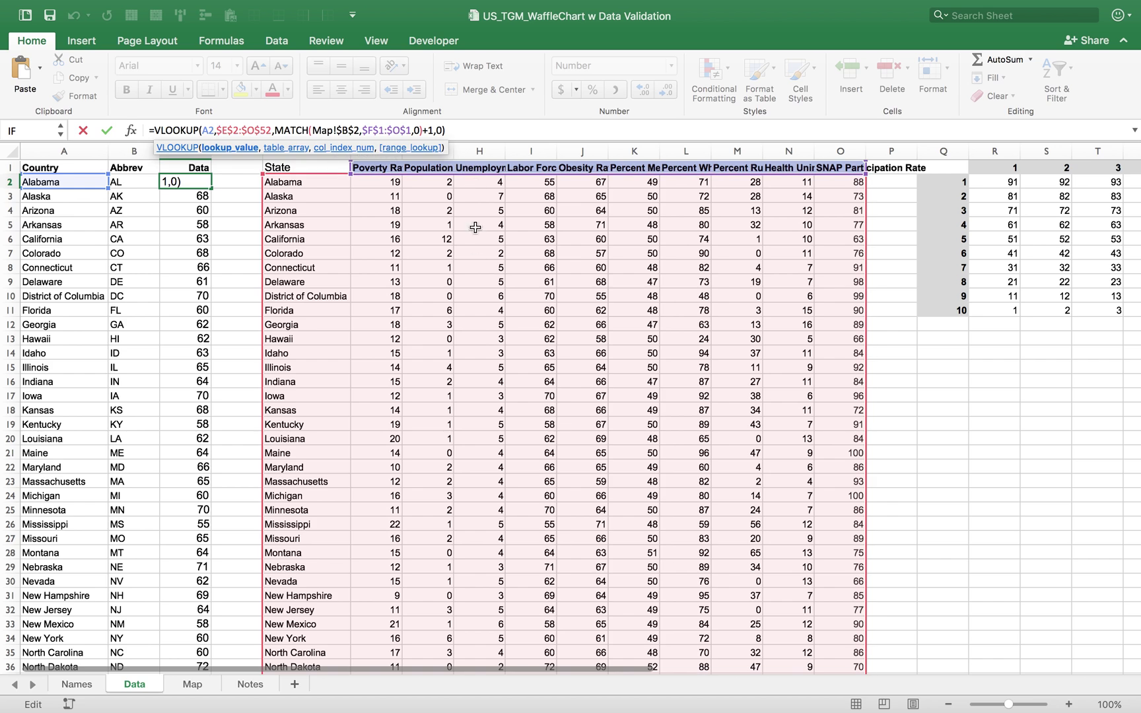
pyautogui.click(205, 209)
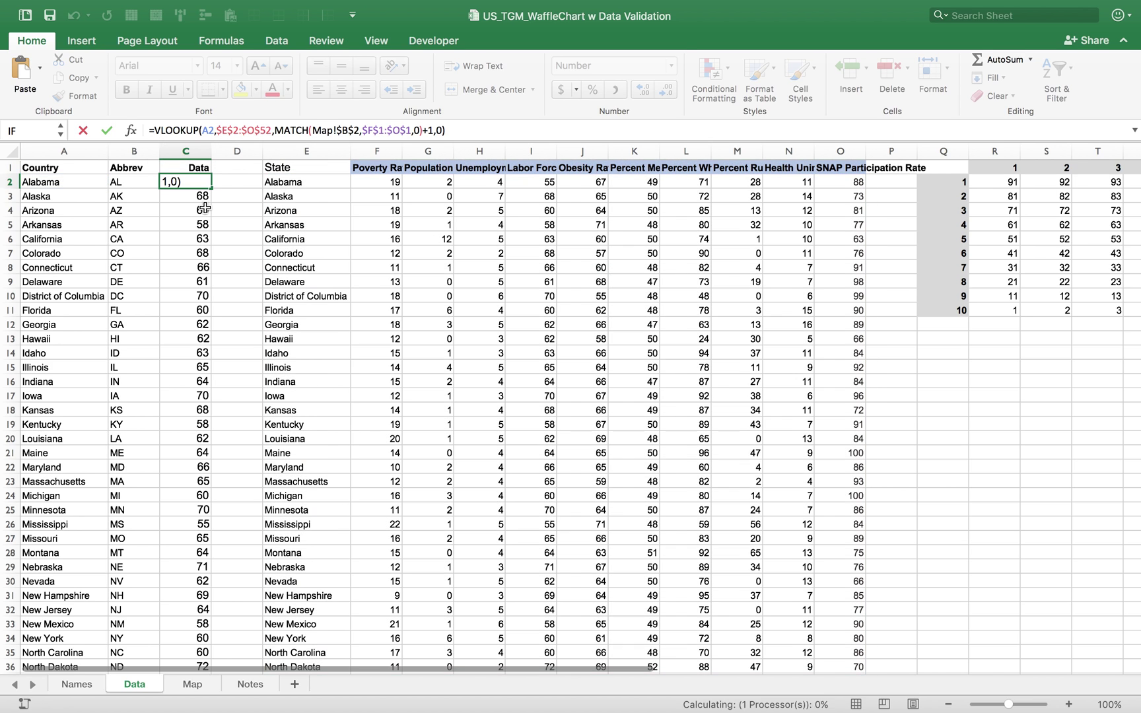
# - Set Map!B2 to Poverty Rate, then check C2's poverty values and the Poverty Rate header in F1
pyautogui.click(193, 684)
pyautogui.click(137, 221)
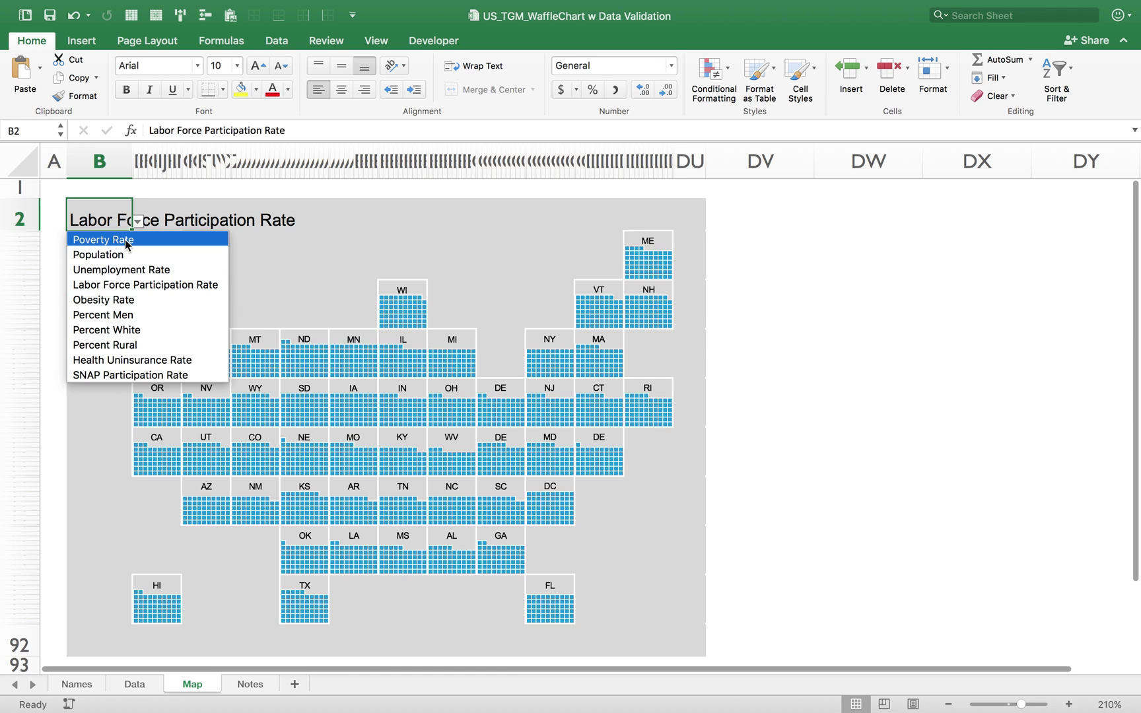
pyautogui.click(99, 242)
pyautogui.click(135, 684)
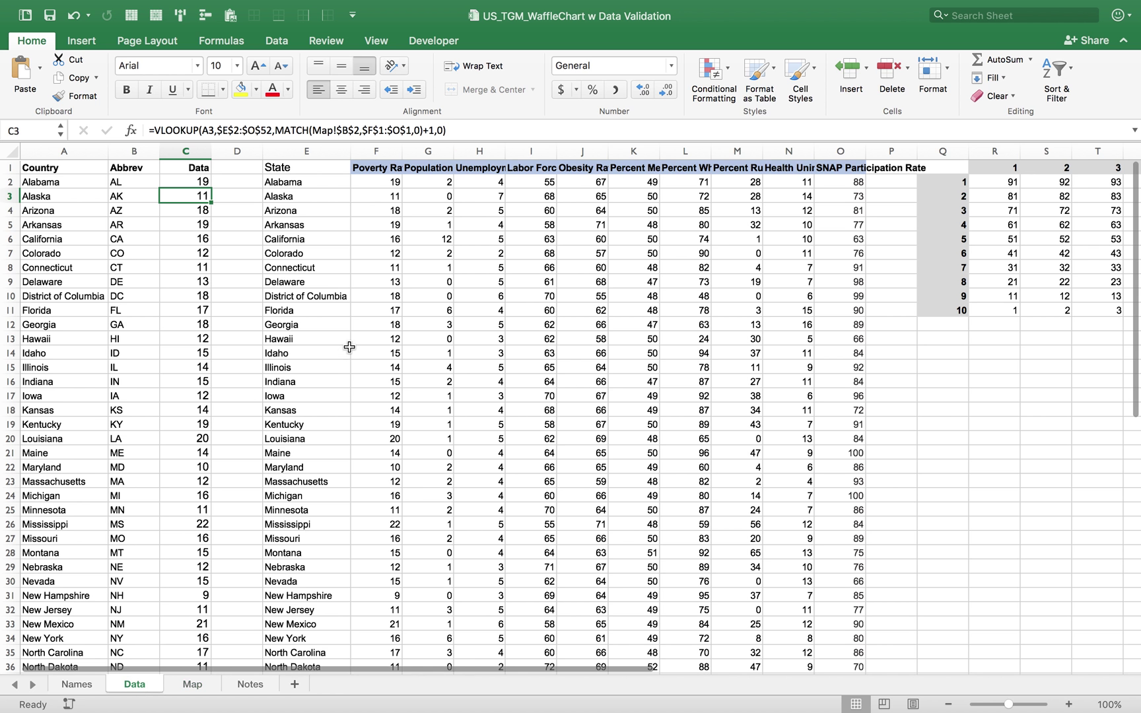
pyautogui.click(193, 182)
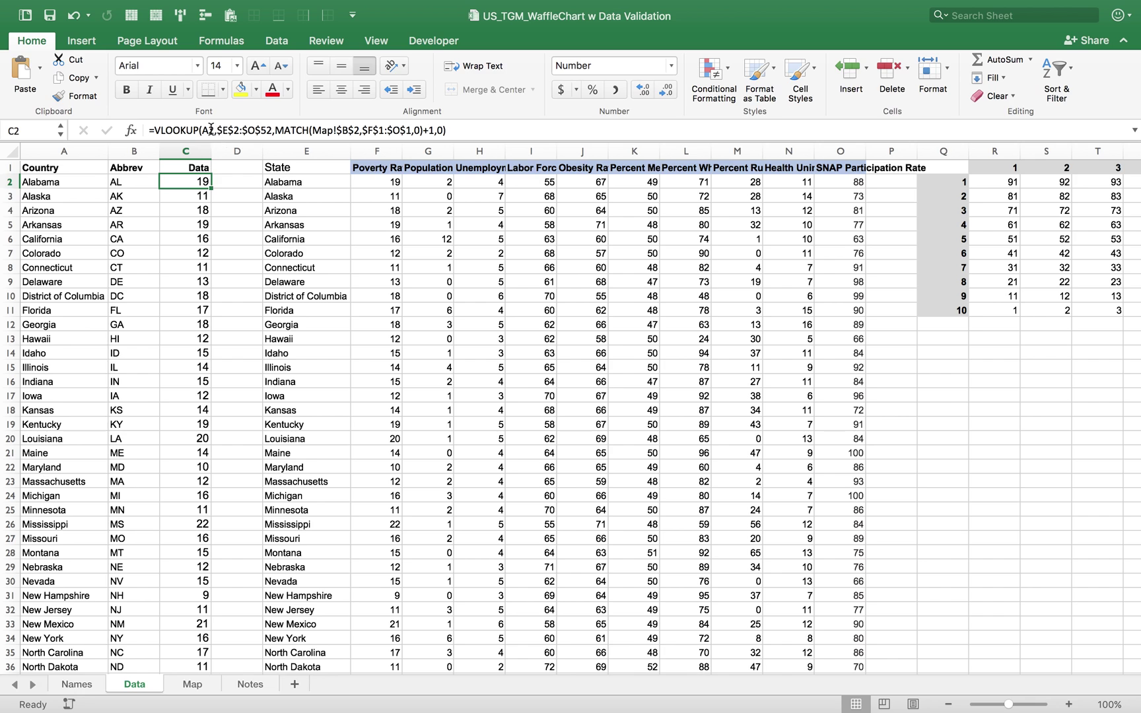
pyautogui.click(375, 169)
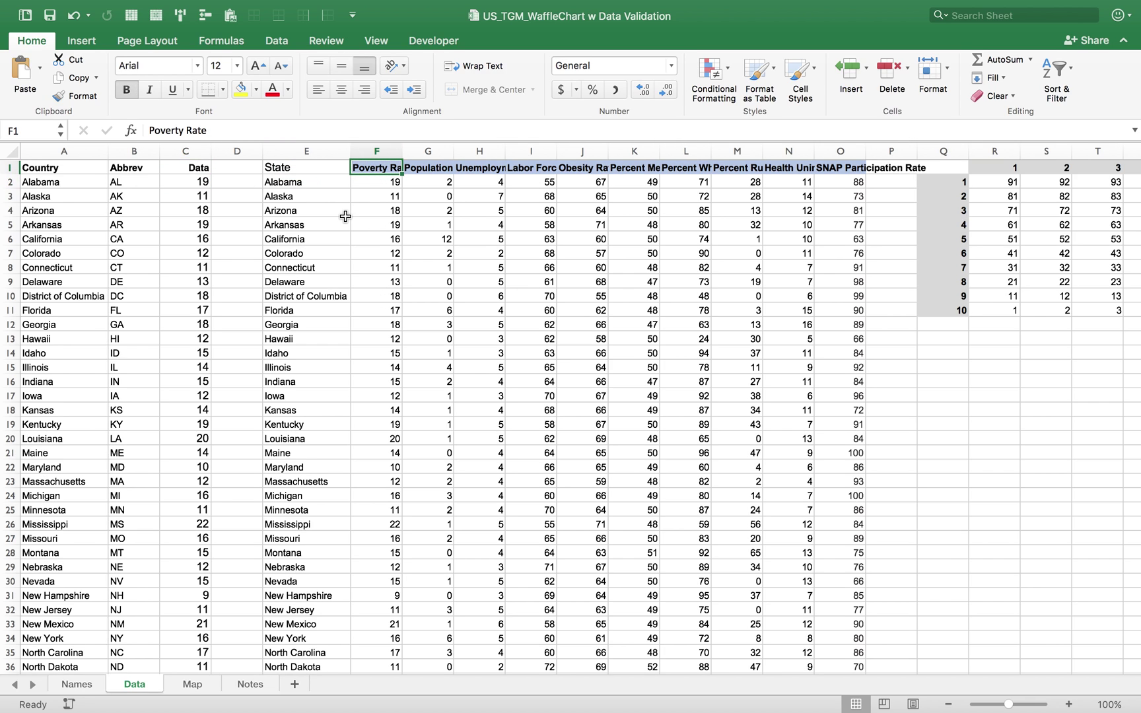